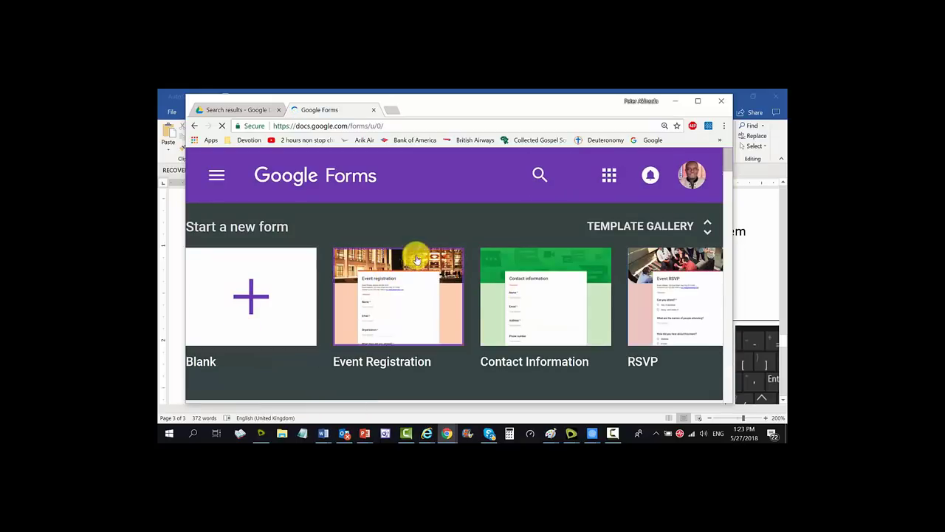
Reduce the Google Forms page zoom to 110% and bring the recent forms into view
key("ctrl+minus")
key("ctrl+minus")
key("ctrl+minus")
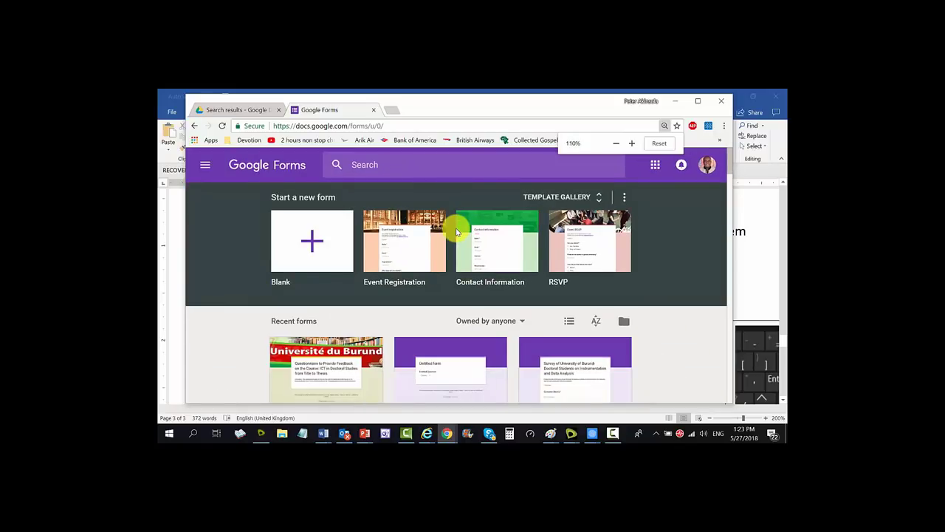
scroll(356, 284, "down", 3)
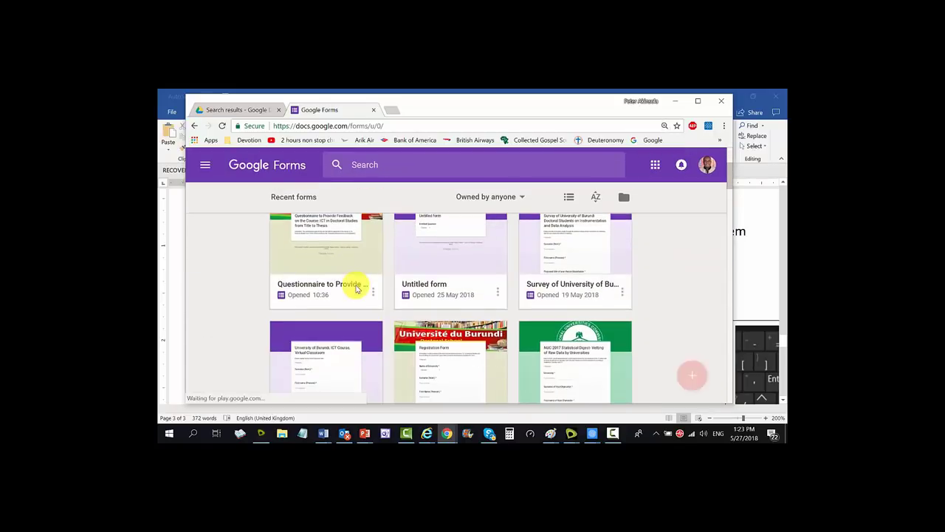
scroll(347, 228, "up", 1)
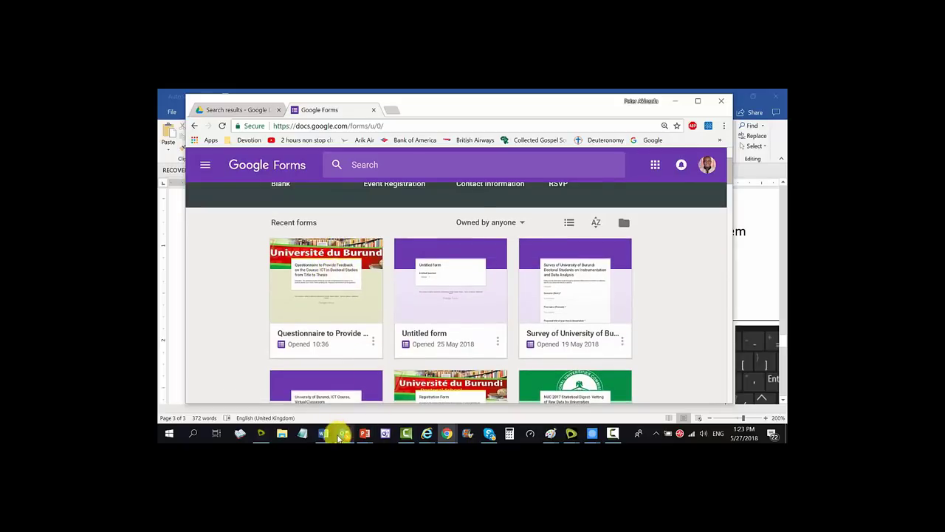
Select the line "Load the completed online questionnaire" in the Word lesson notes, and open the ICT course feedback questionnaire in Google Forms
mouse_move(328, 437)
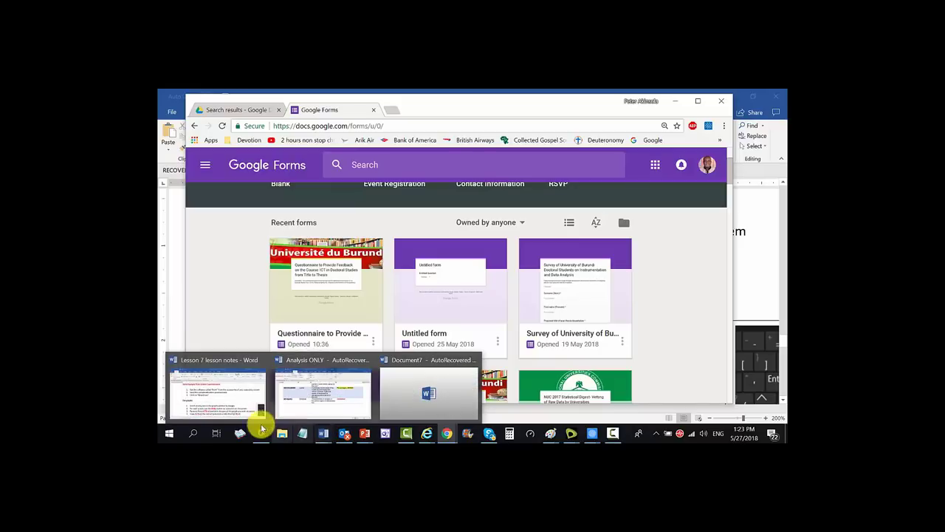
left_click(221, 410)
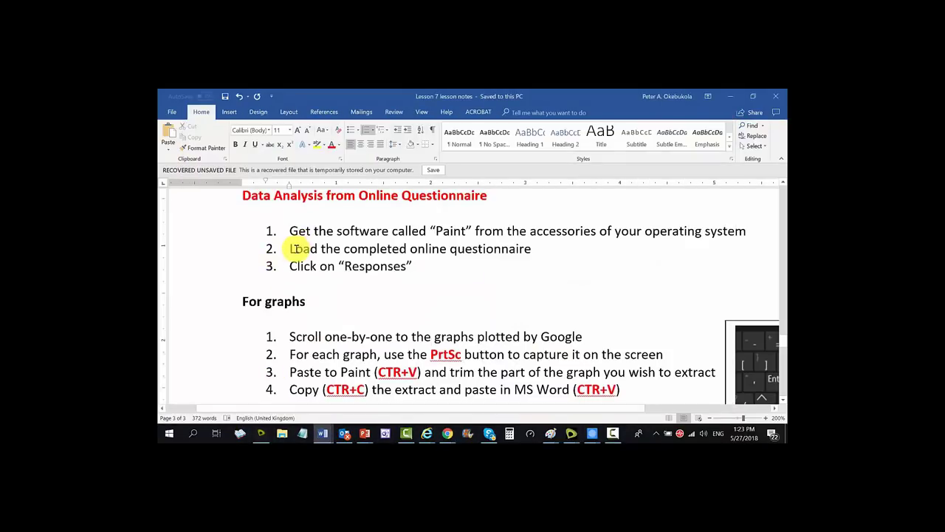
left_click_drag(292, 248, 548, 248)
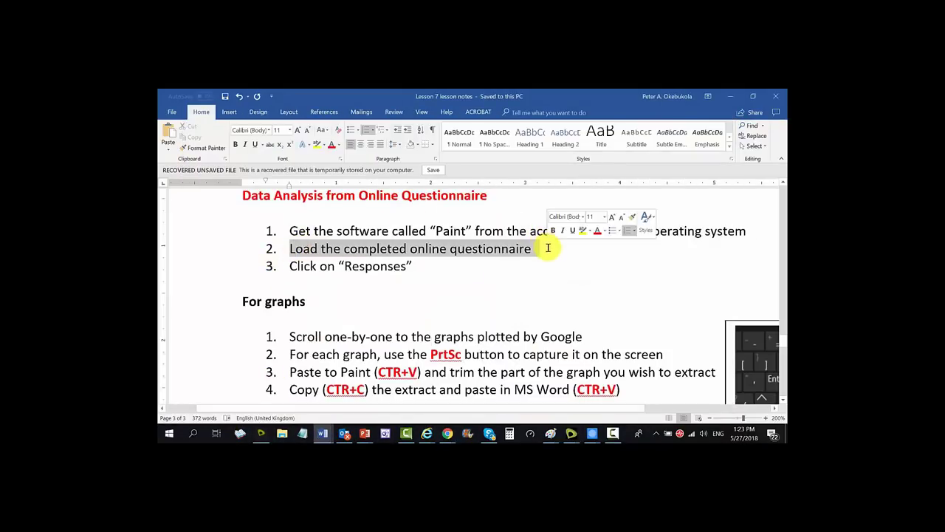
key("alt+Tab")
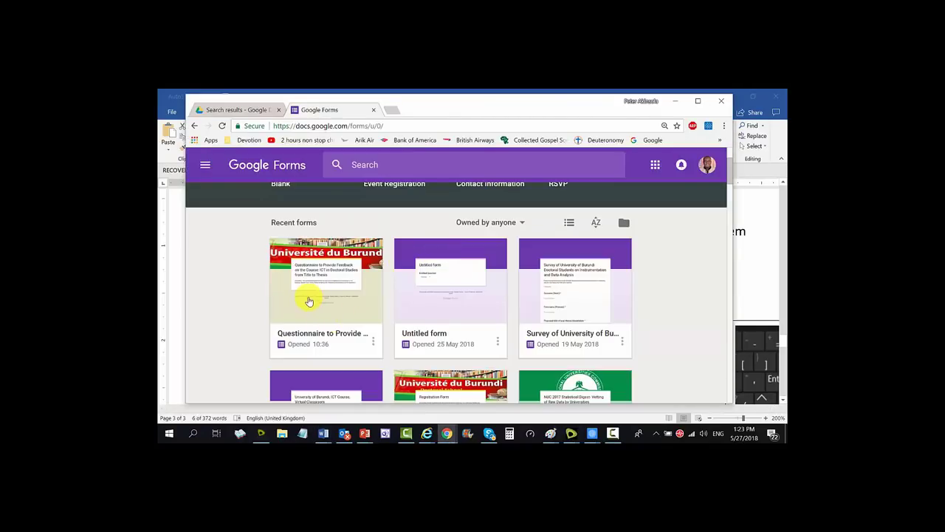
left_click(312, 286)
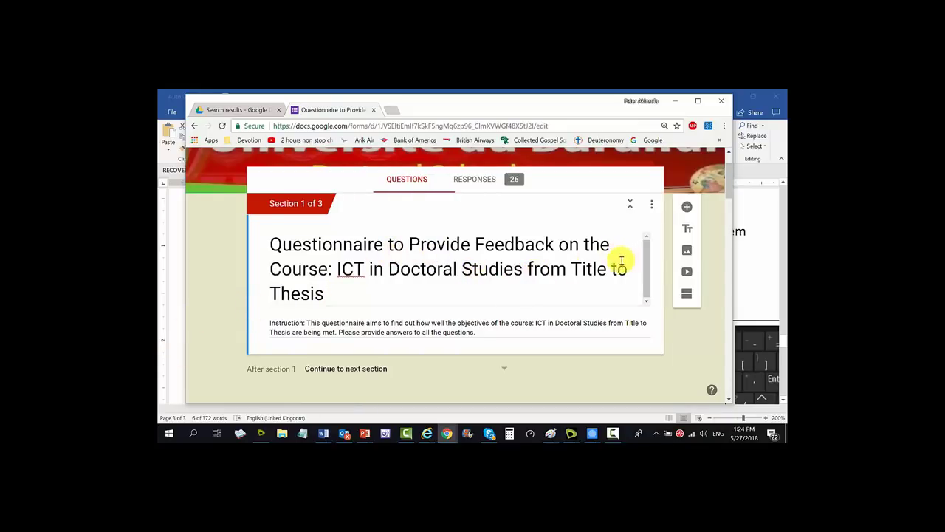
Select the line "Click on 'Responses'" in the Word lesson notes, and show the questionnaire's responses in Google Forms
key("alt+Tab")
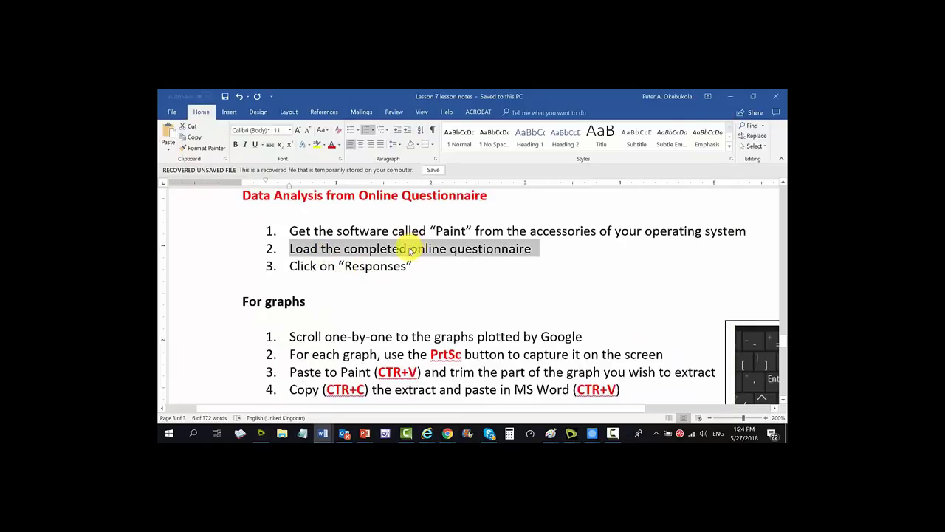
left_click_drag(292, 266, 419, 265)
key("alt+Tab")
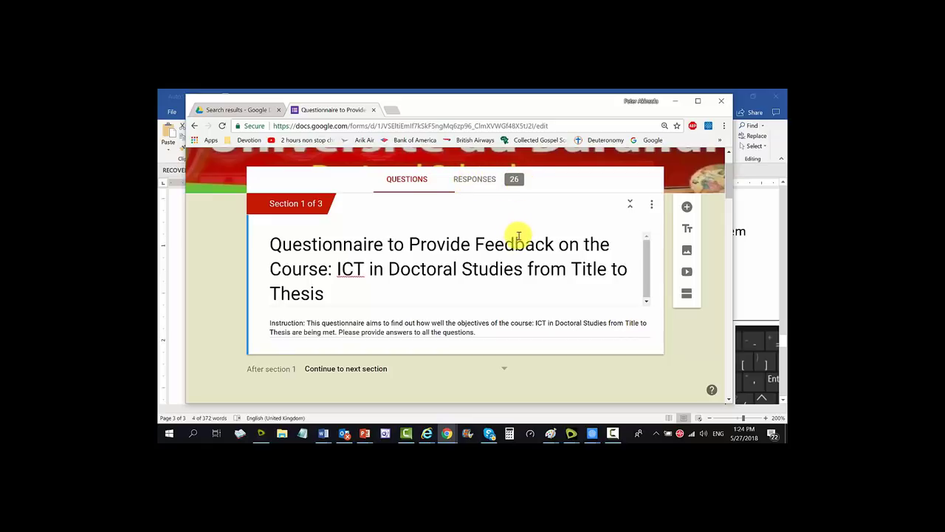
scroll(518, 232, "down", 2)
scroll(519, 232, "up", 3)
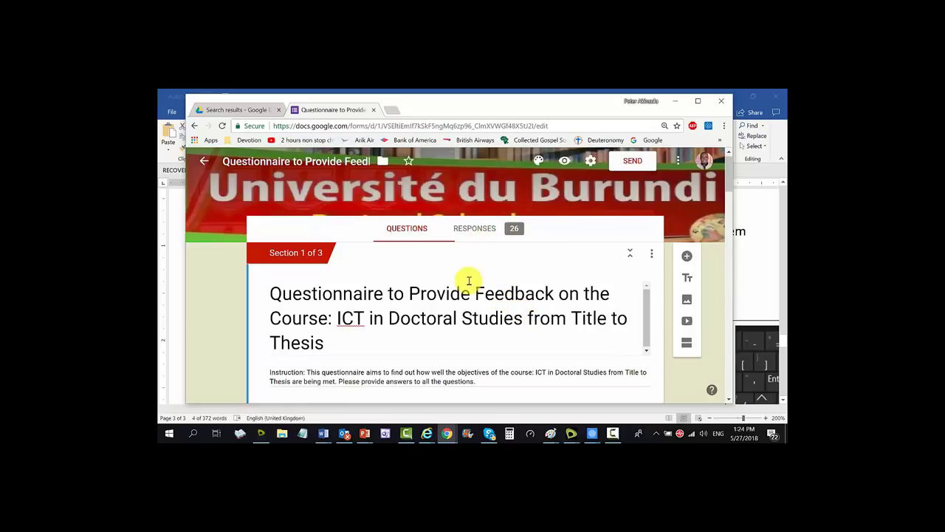
left_click(468, 231)
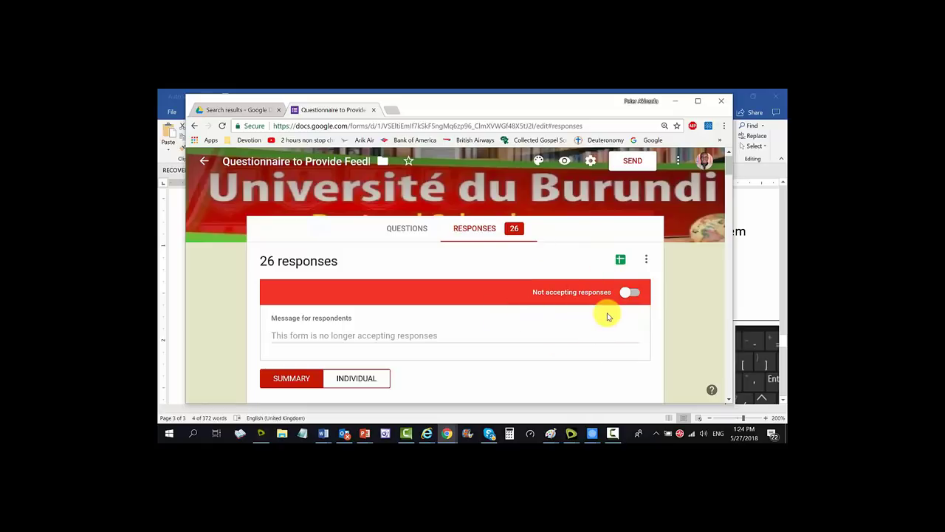
Switch to the Word lesson notes and read the "For graphs" instructions on capturing the plotted graphs
key("alt+Tab")
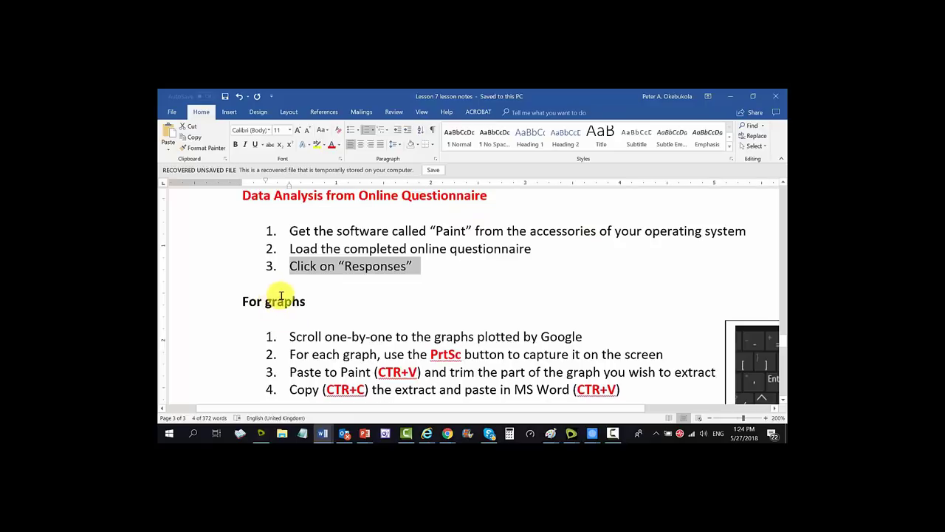
left_click(309, 301)
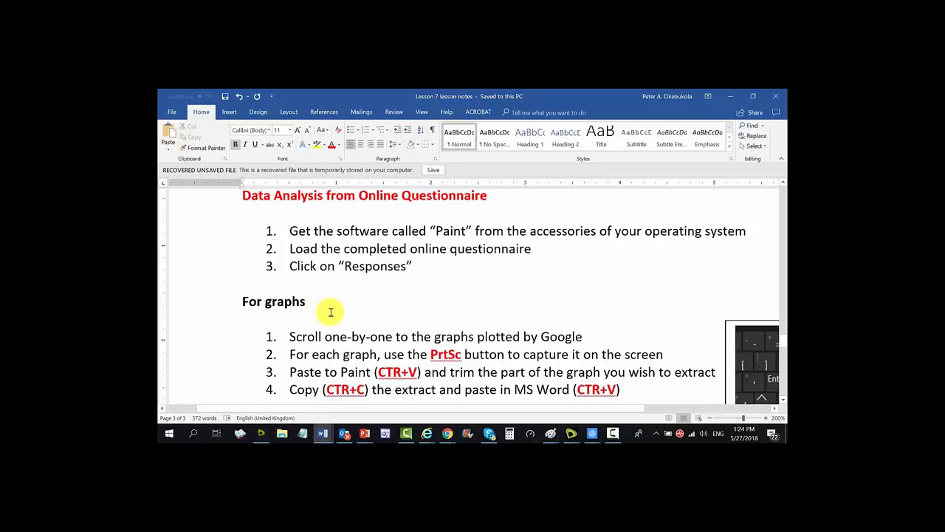
scroll(322, 300, "down", 3)
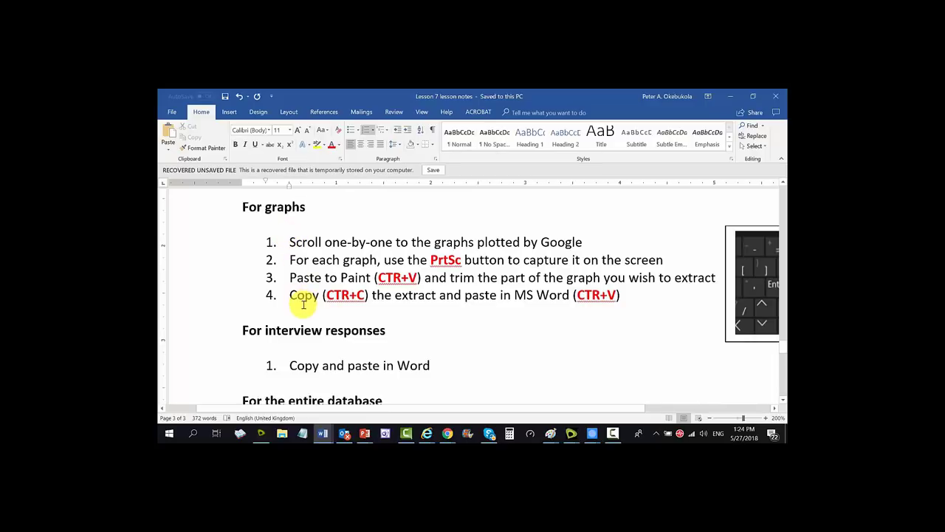
left_click(290, 242)
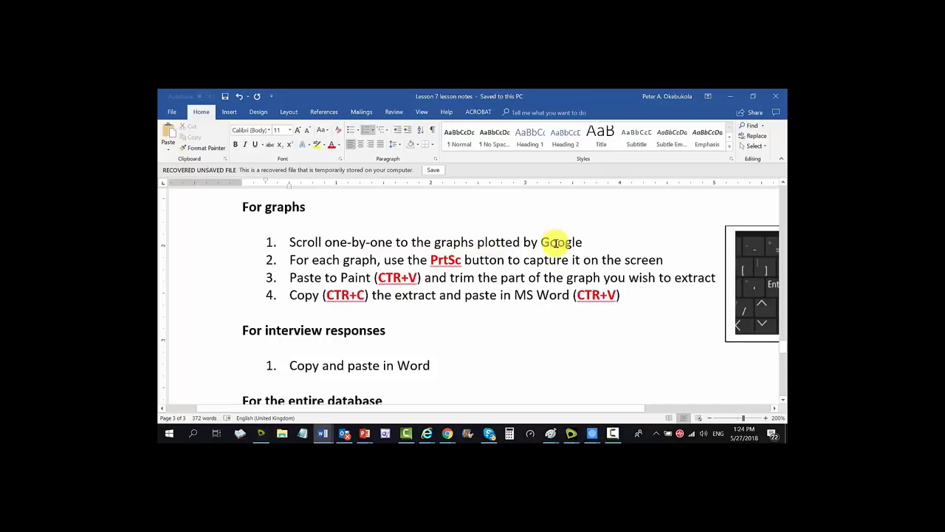
Return to the questionnaire's responses in Google Forms and examine the charts from institution name through sex, course and online learning experience
key("alt+Tab")
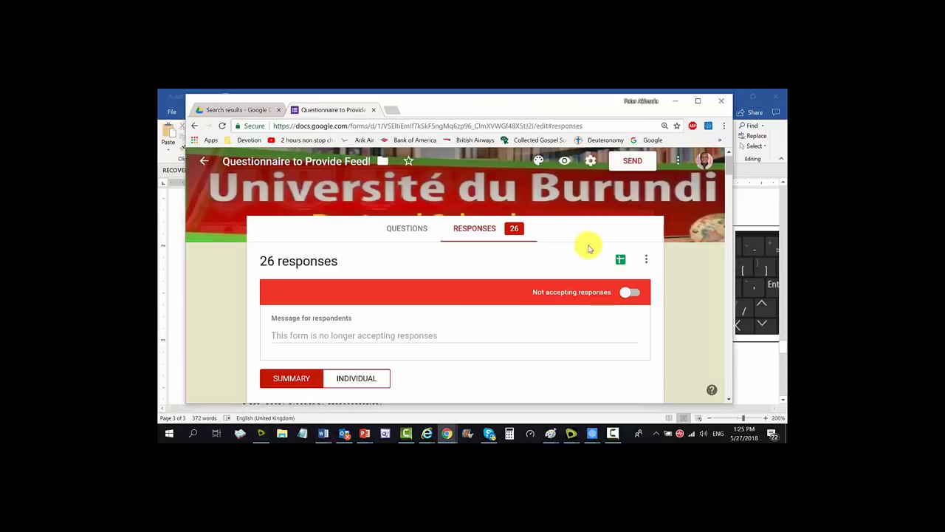
scroll(436, 286, "down", 5)
scroll(438, 287, "down", 1)
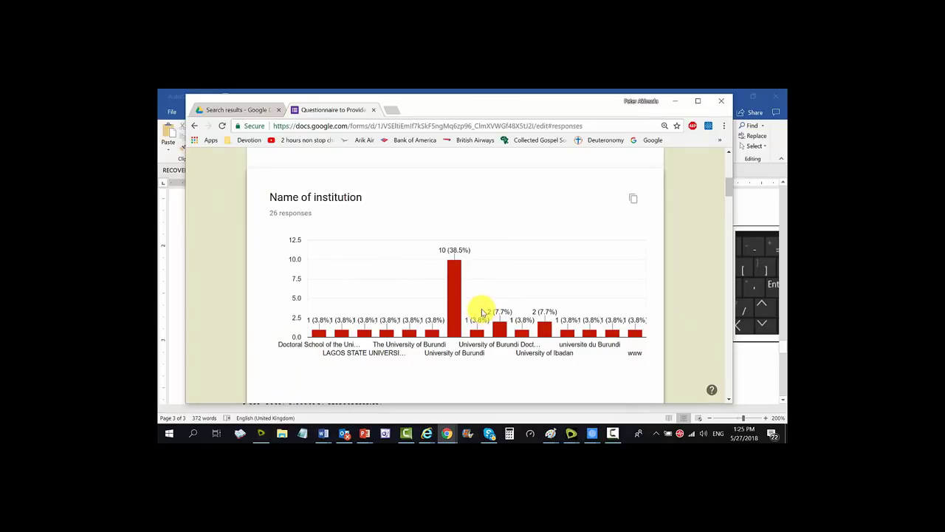
scroll(482, 310, "down", 5)
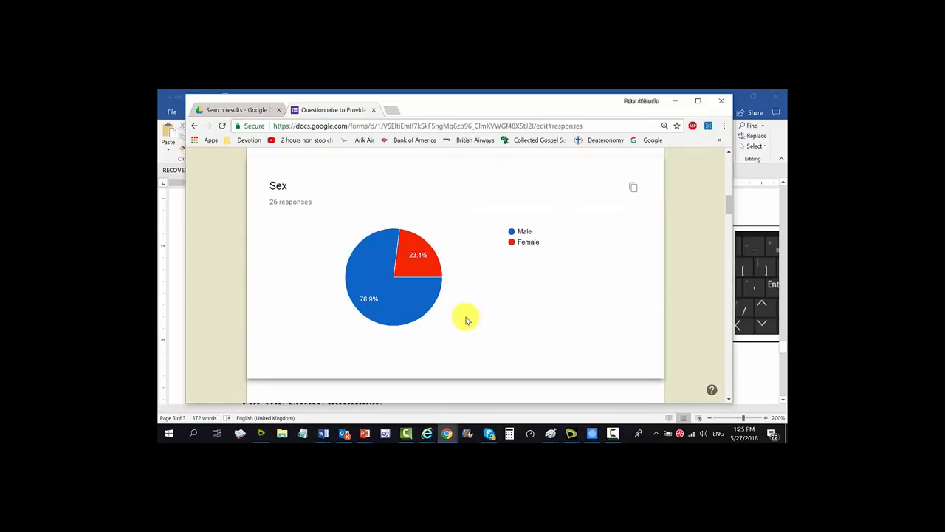
scroll(466, 319, "down", 3)
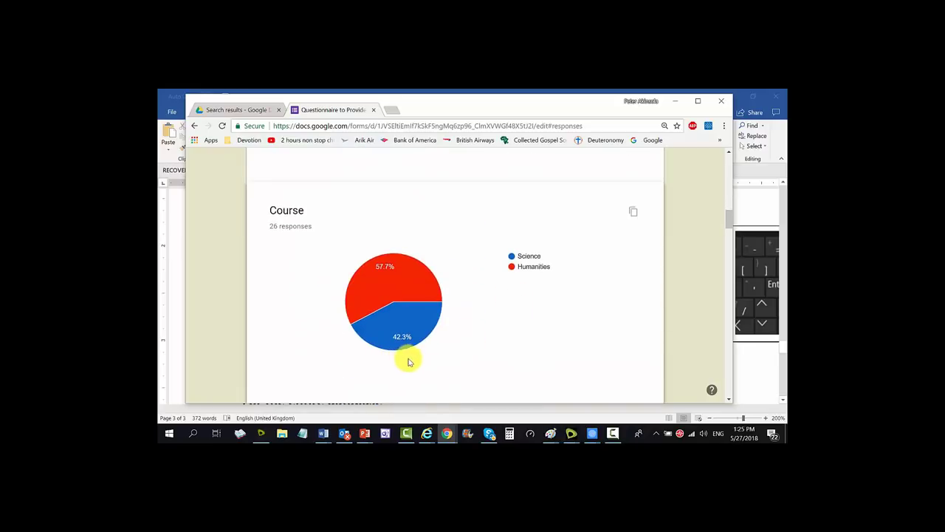
scroll(525, 289, "down", 3)
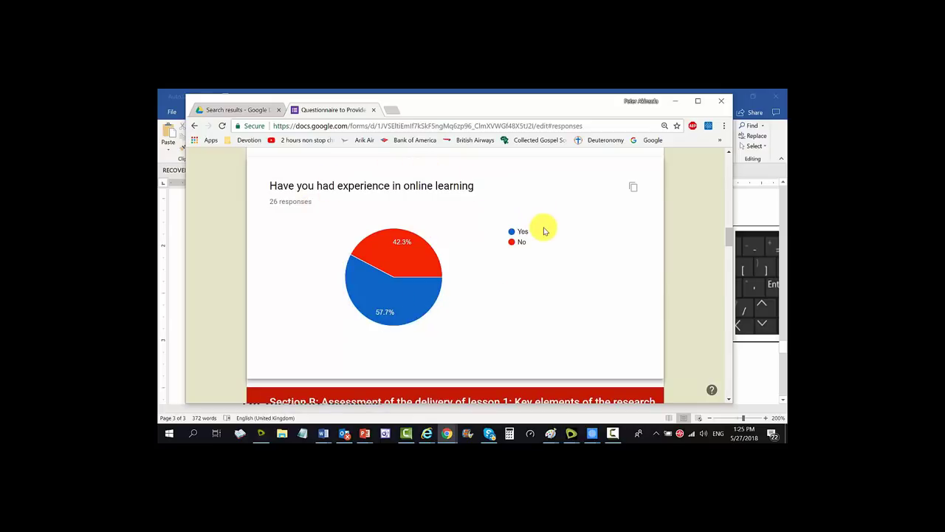
Enlarge the responses page and examine the pie chart on experience in online learning, including its "No" slice
scroll(543, 231, "up", 4)
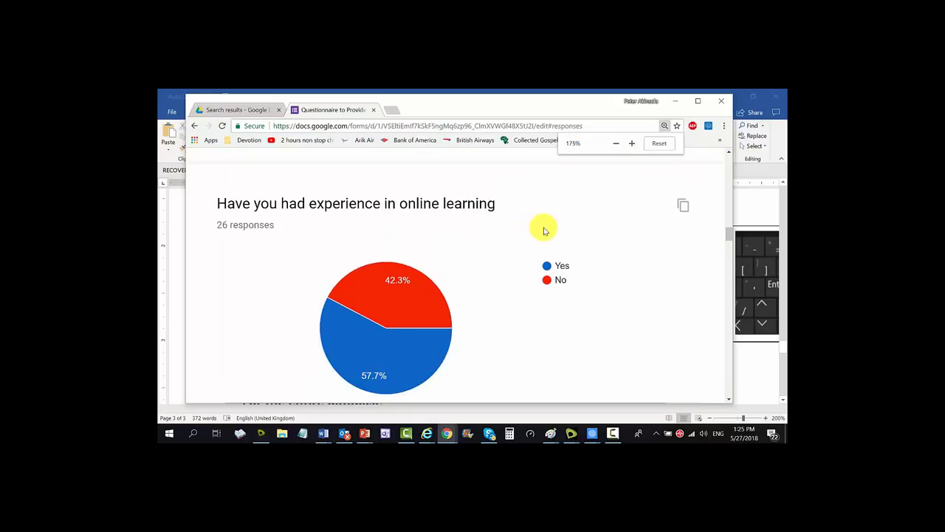
scroll(556, 230, "down", 1)
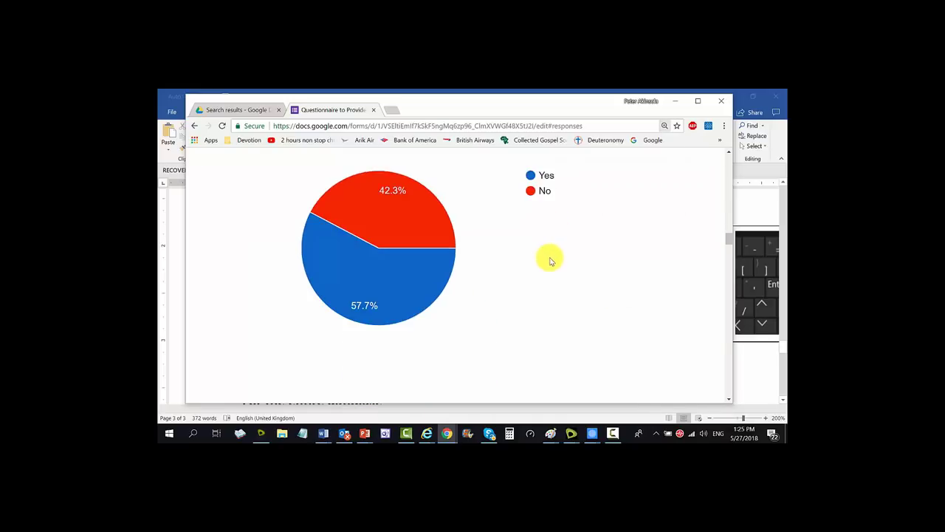
scroll(542, 212, "up", 1)
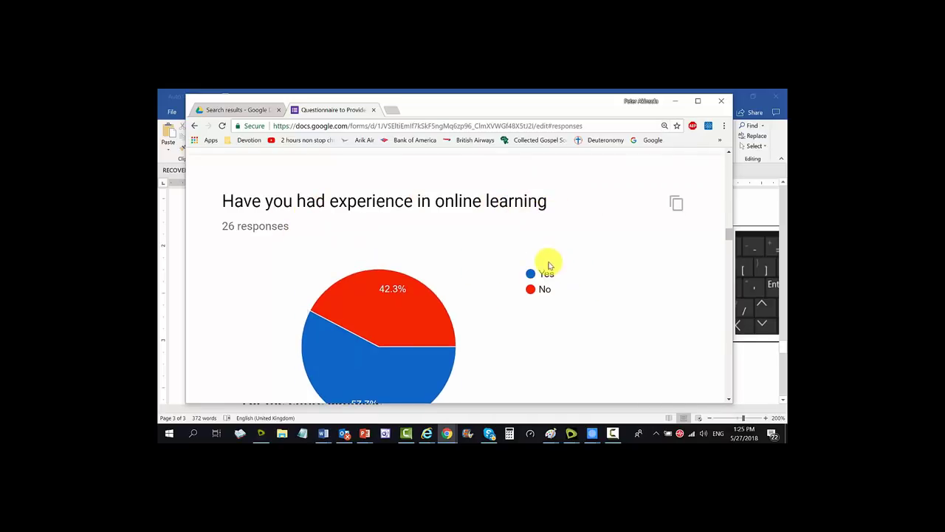
scroll(454, 310, "down", 1)
mouse_move(388, 353)
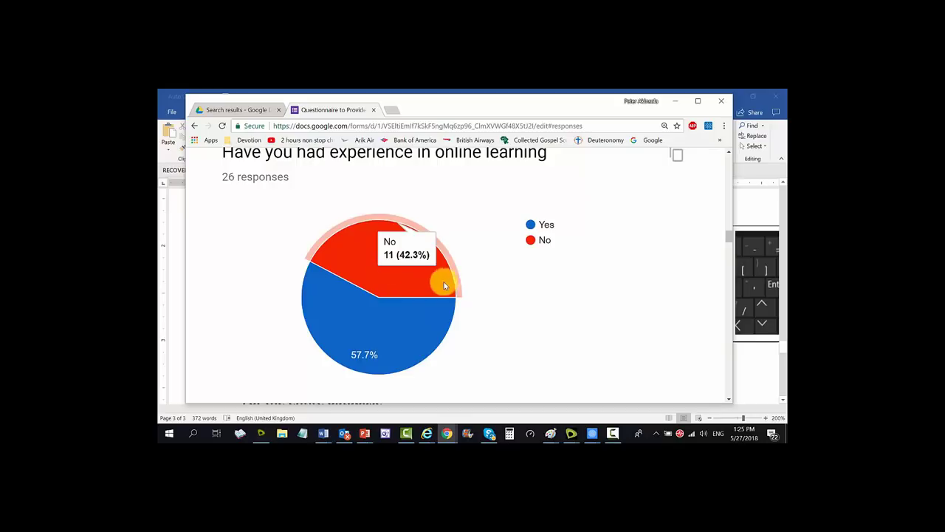
Examine the "Assessment of lesson" bar chart in Section B, comparing the ratings from 1 to 5
scroll(544, 274, "down", 5)
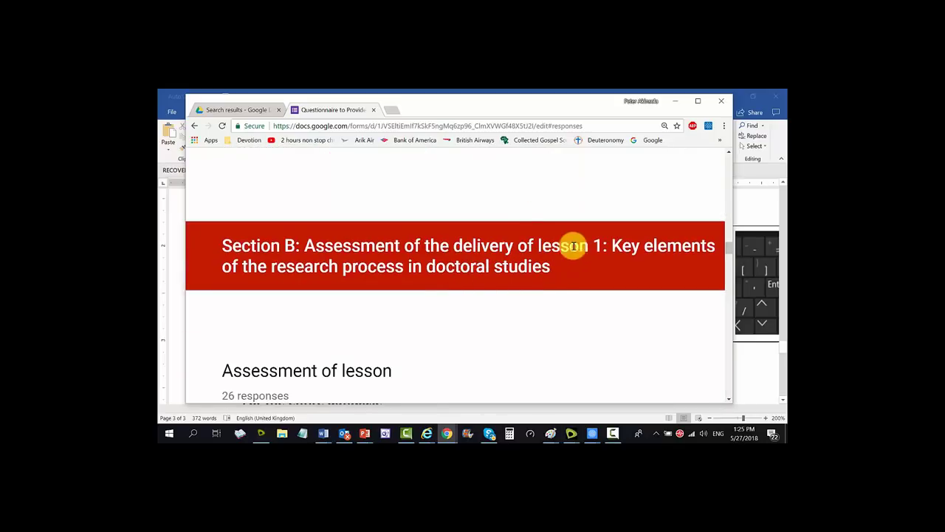
scroll(328, 278, "down", 5)
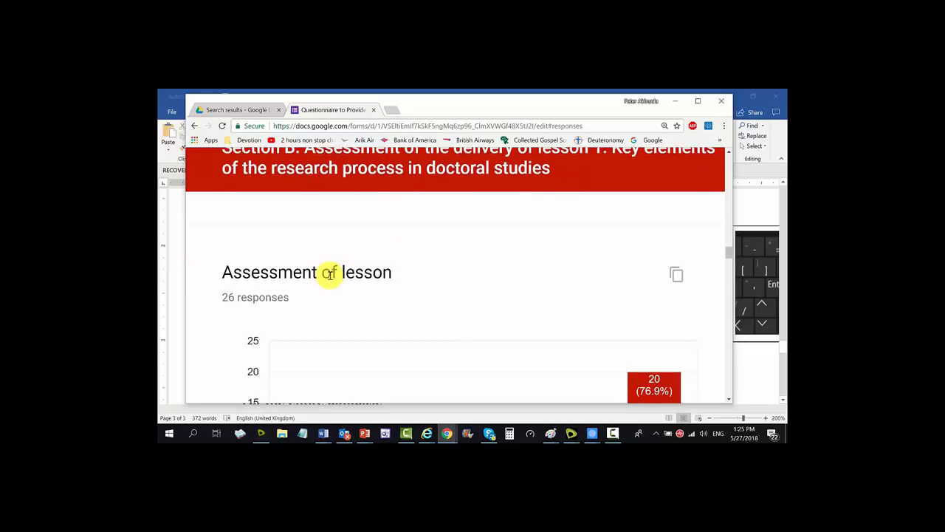
scroll(446, 298, "up", 1)
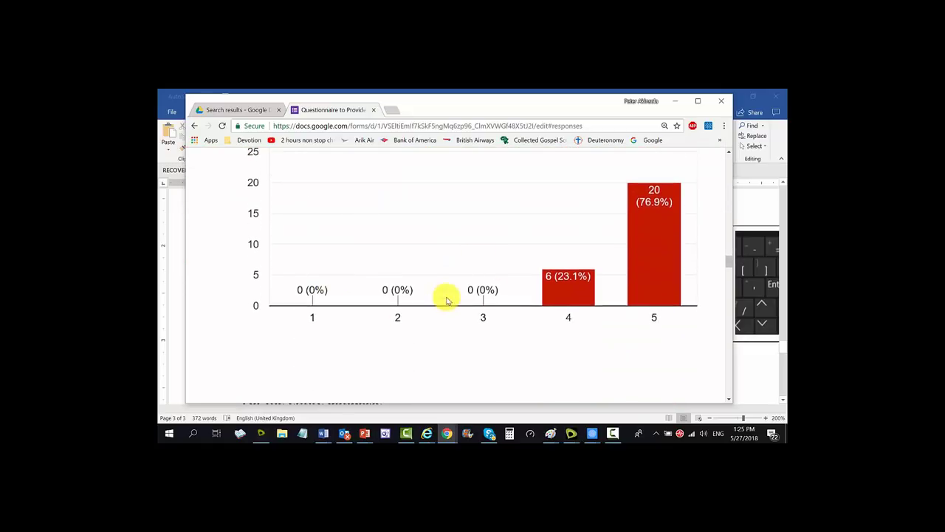
mouse_move(645, 342)
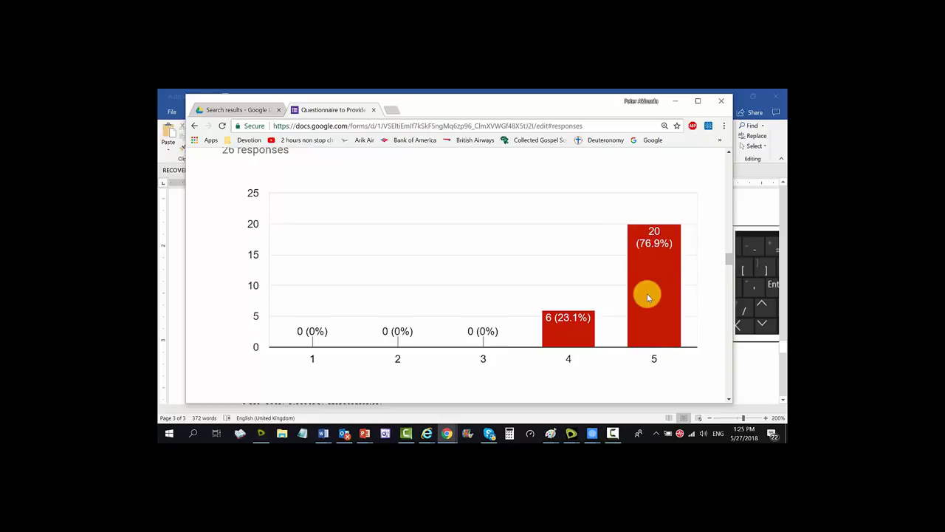
mouse_move(661, 321)
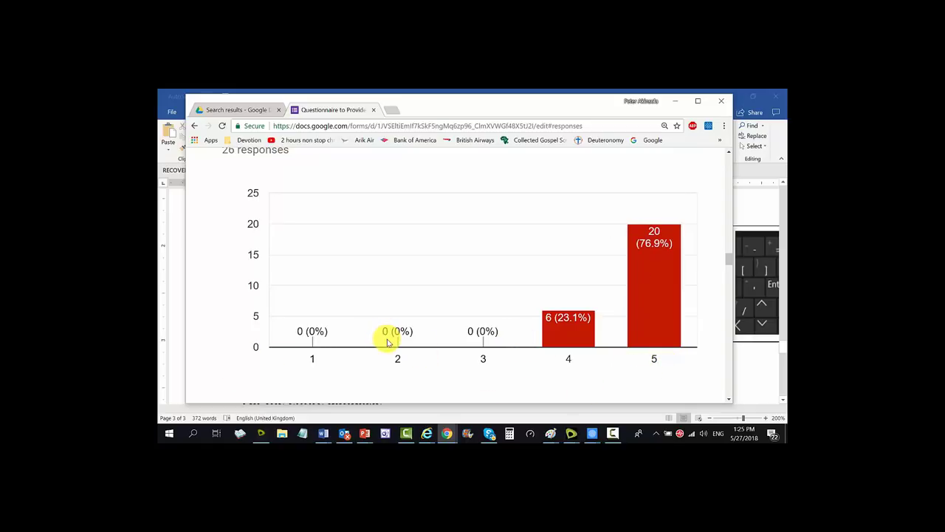
scroll(434, 323, "down", 3)
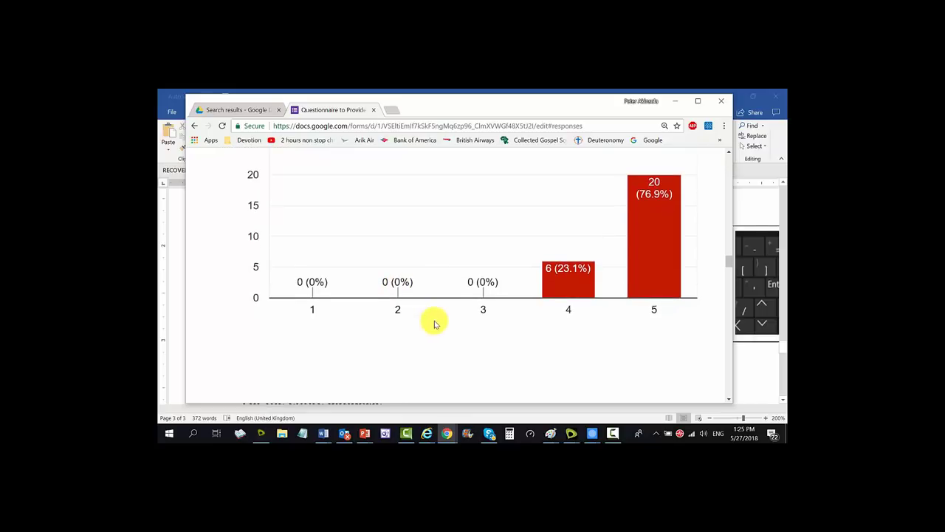
Examine the response charts for "Suggestions for improvement" and "Assessment of the Discussion Forum"
scroll(436, 323, "down", 8)
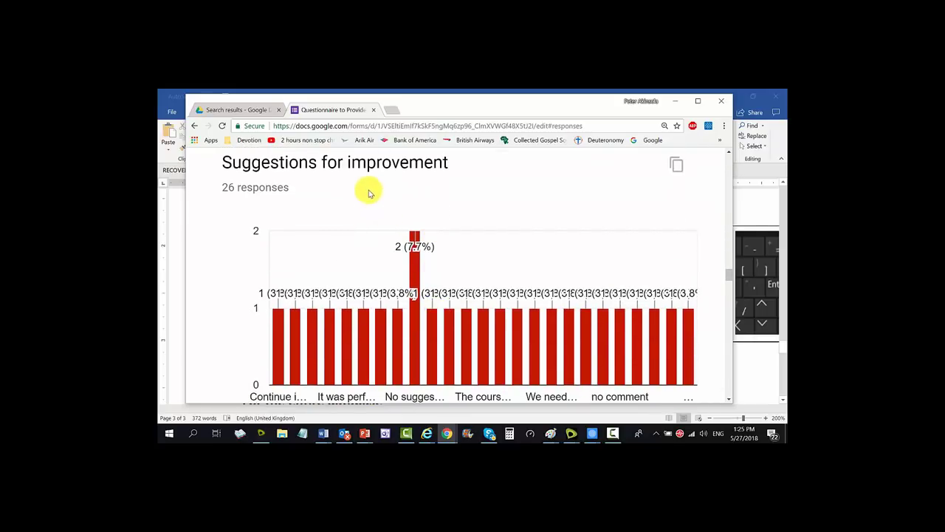
scroll(405, 241, "down", 5)
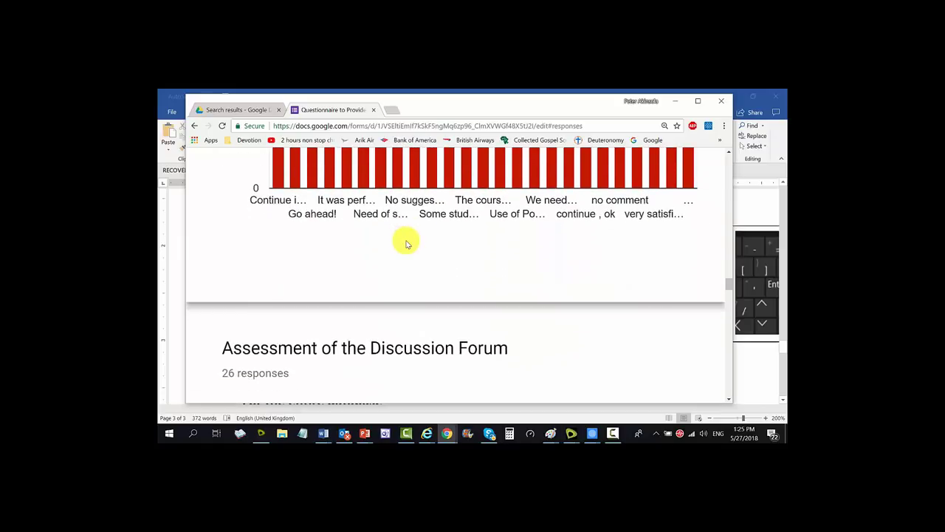
scroll(406, 241, "up", 2)
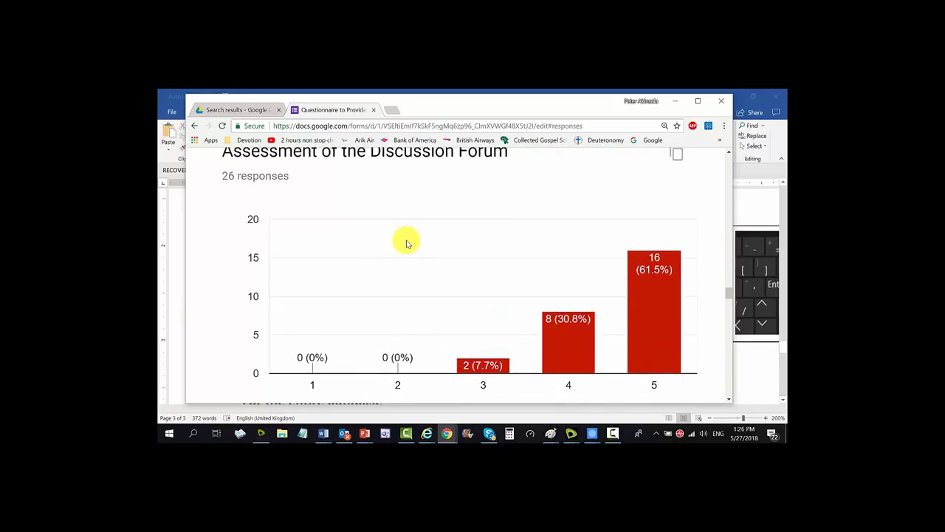
scroll(502, 209, "down", 2)
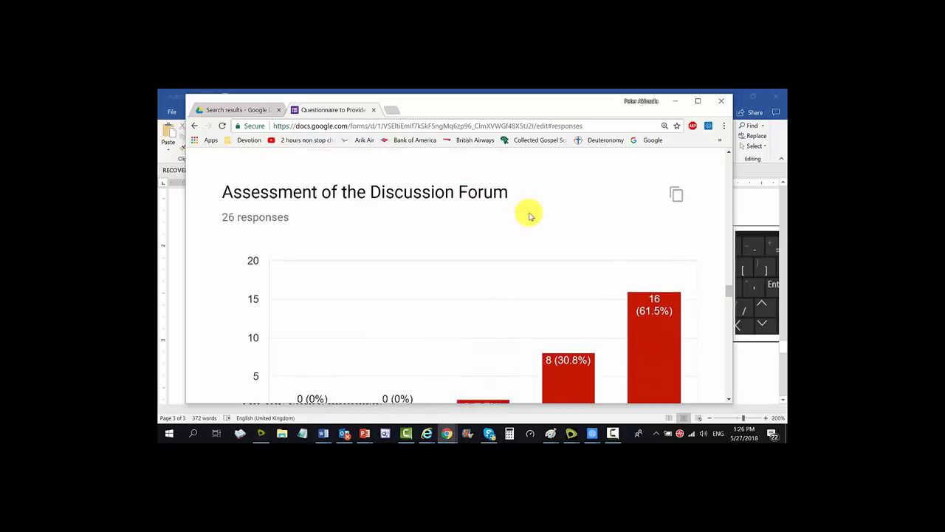
Examine the "Assessment of the Discussion Forum" bar chart and read through the written suggestions for improvement below it
mouse_move(670, 212)
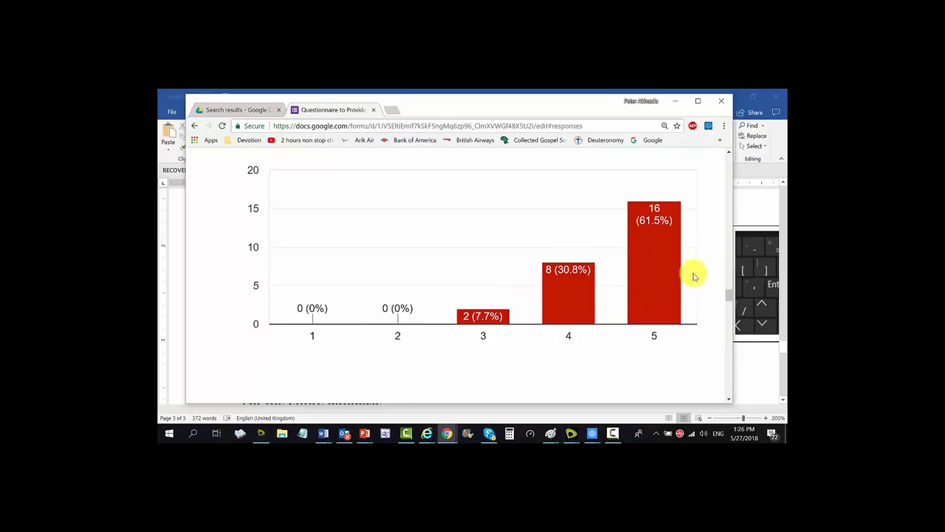
scroll(615, 294, "down", 1)
scroll(611, 290, "down", 5)
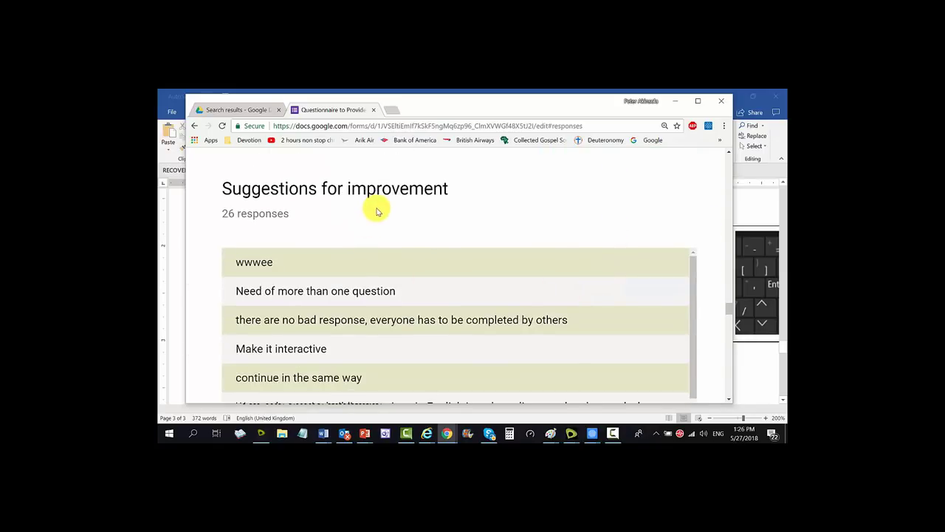
scroll(369, 222, "down", 2)
scroll(367, 278, "down", 5)
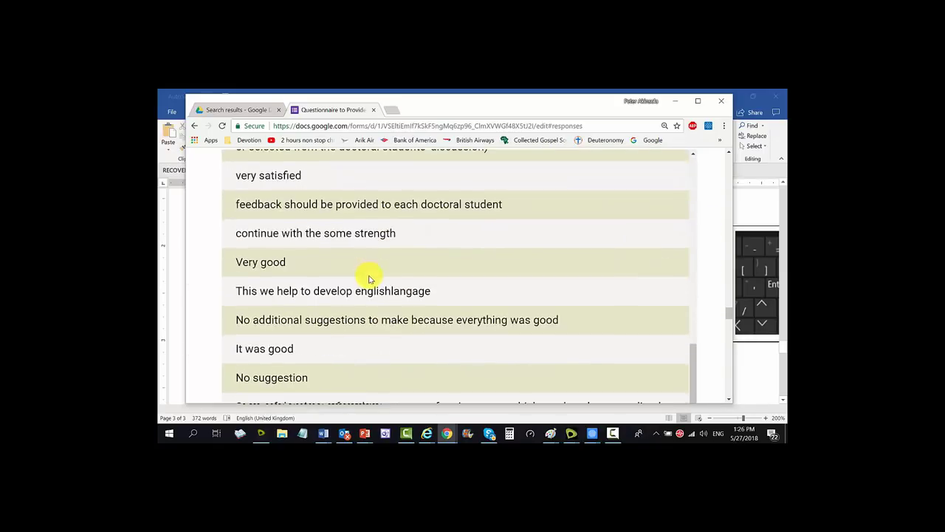
Examine the "Assessment of the Virtual Class" bar chart, comparing the ratings from 1 to 5
scroll(382, 277, "down", 7)
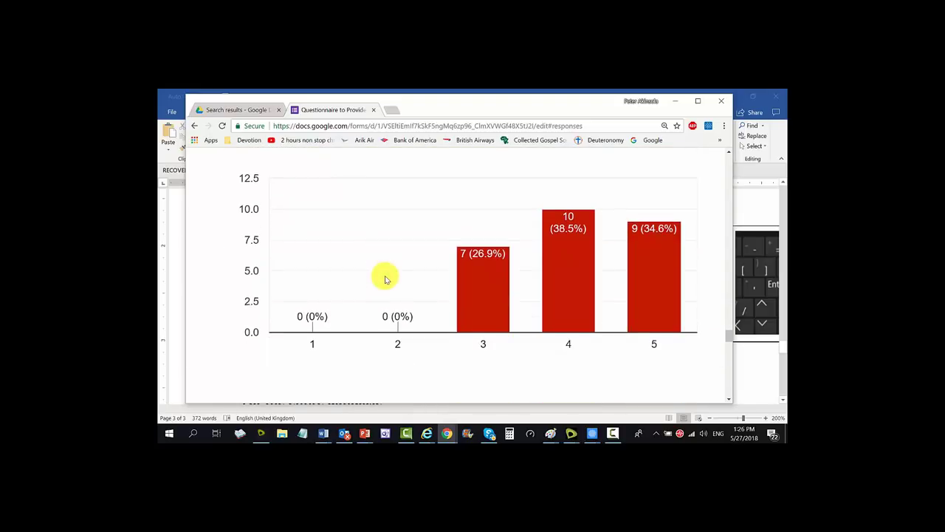
scroll(382, 260, "up", 2)
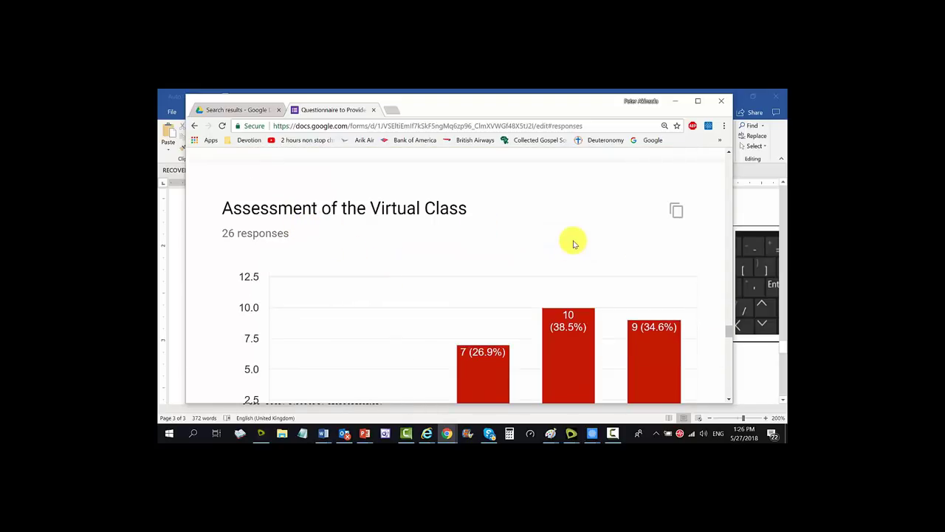
scroll(613, 244, "down", 2)
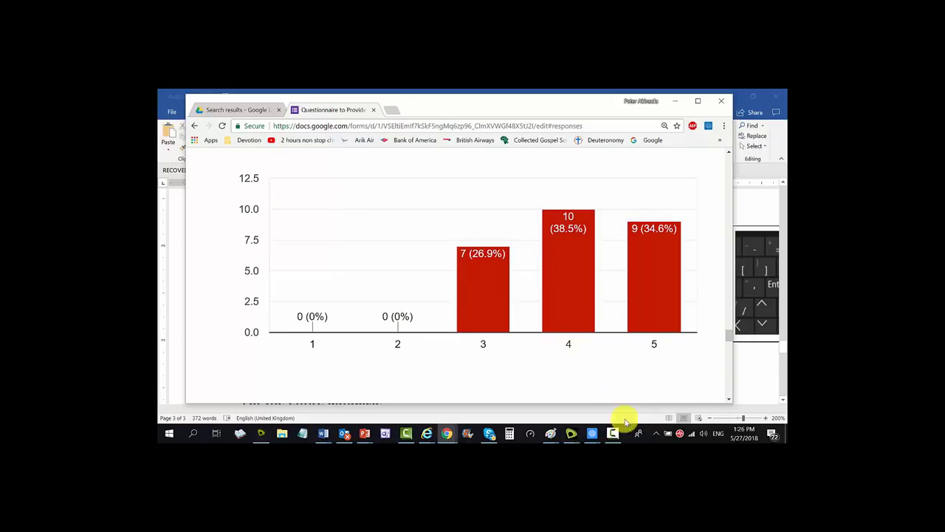
Examine the remaining response charts, from the Virtual Class suggestions through the following ratings chart to the final "Suggestions for improvement" chart
scroll(635, 354, "down", 4)
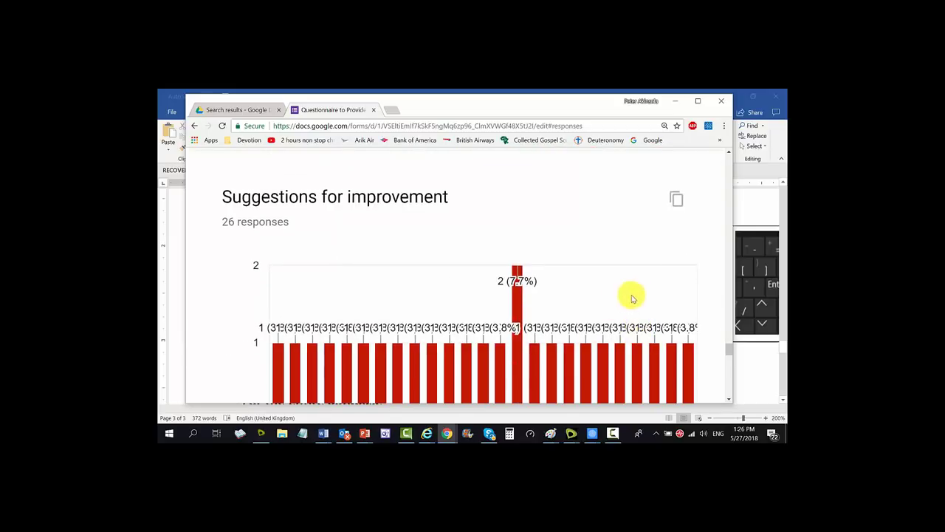
scroll(630, 296, "down", 3)
scroll(574, 323, "down", 3)
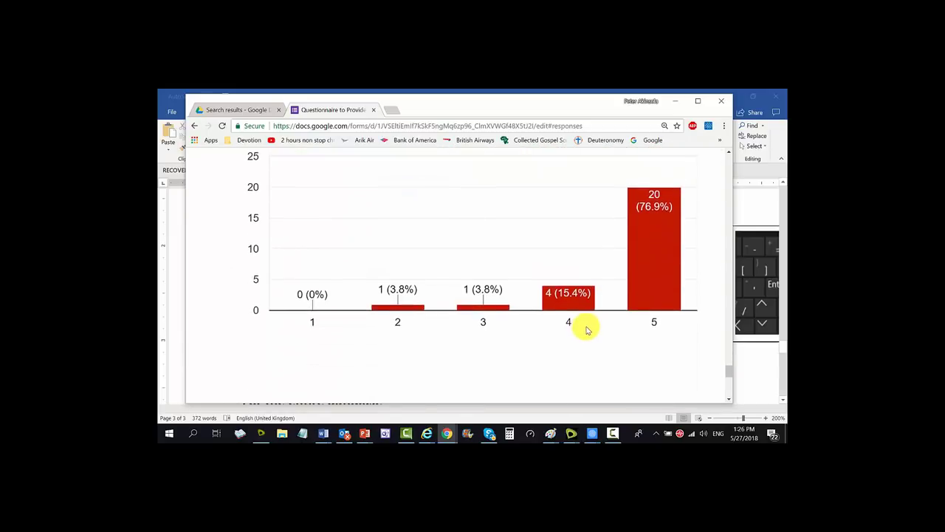
scroll(586, 327, "up", 1)
scroll(630, 288, "down", 2)
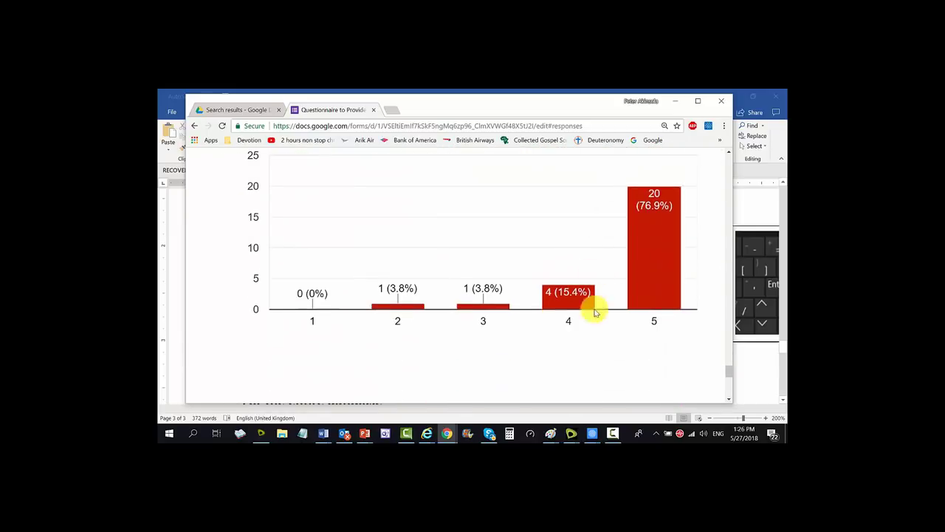
scroll(566, 323, "down", 4)
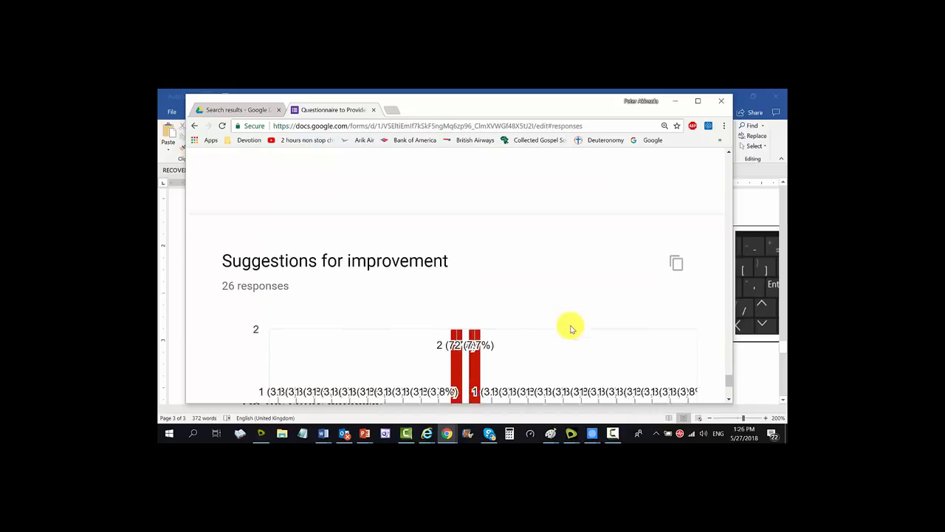
scroll(572, 330, "down", 2)
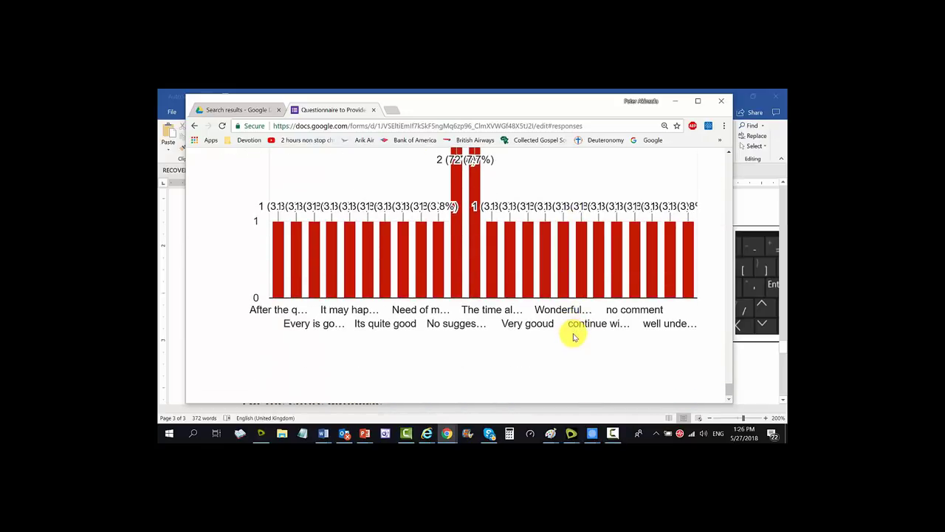
Switch to the Word lesson notes and highlight the "For graphs" instruction on scrolling to the graphs, and the word "PrtSc" in instruction 2
key("alt+Tab")
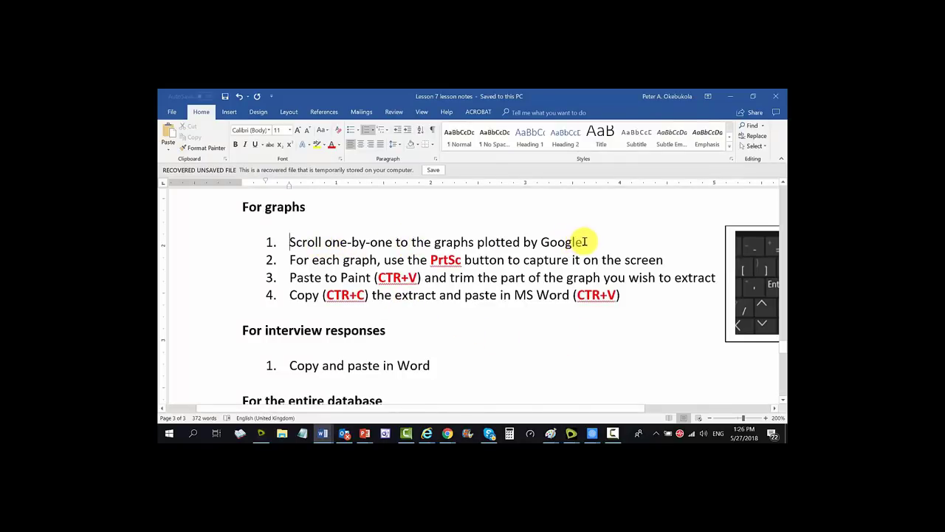
left_click_drag(585, 242, 292, 244)
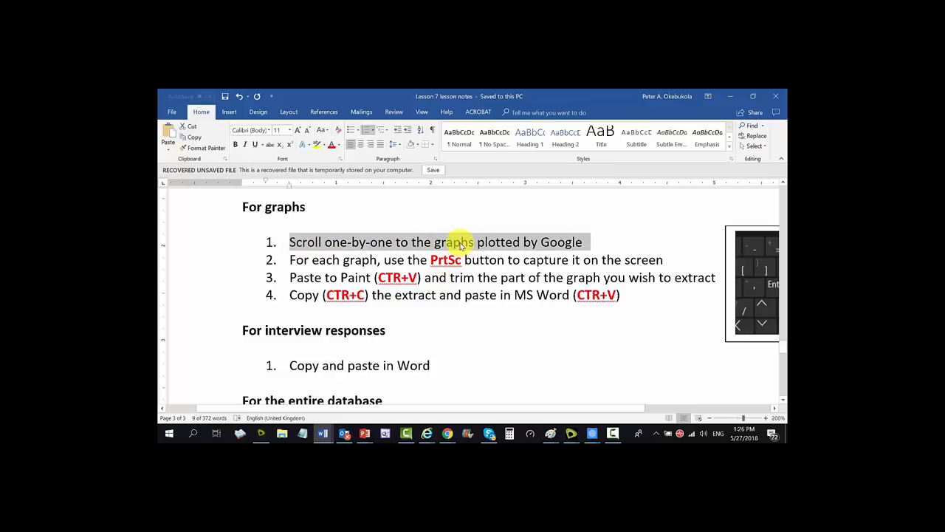
left_click(461, 244)
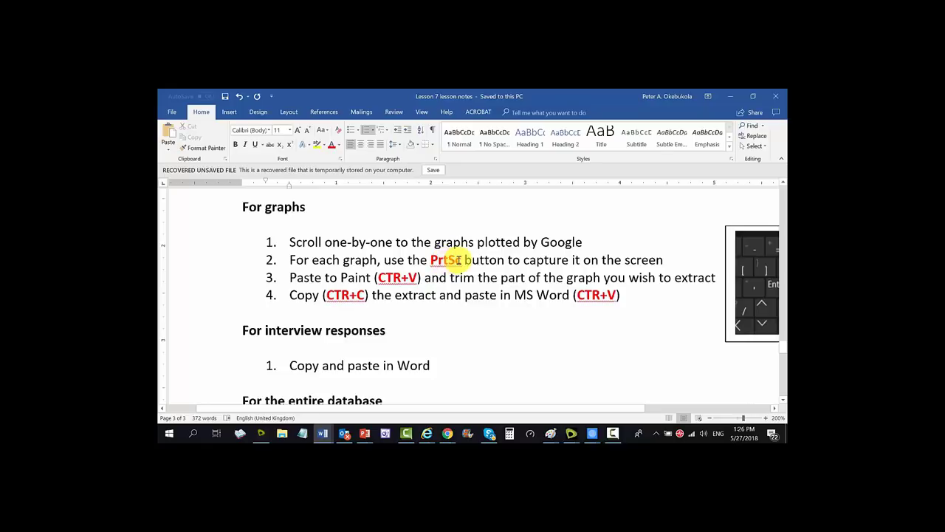
left_click_drag(460, 259, 433, 259)
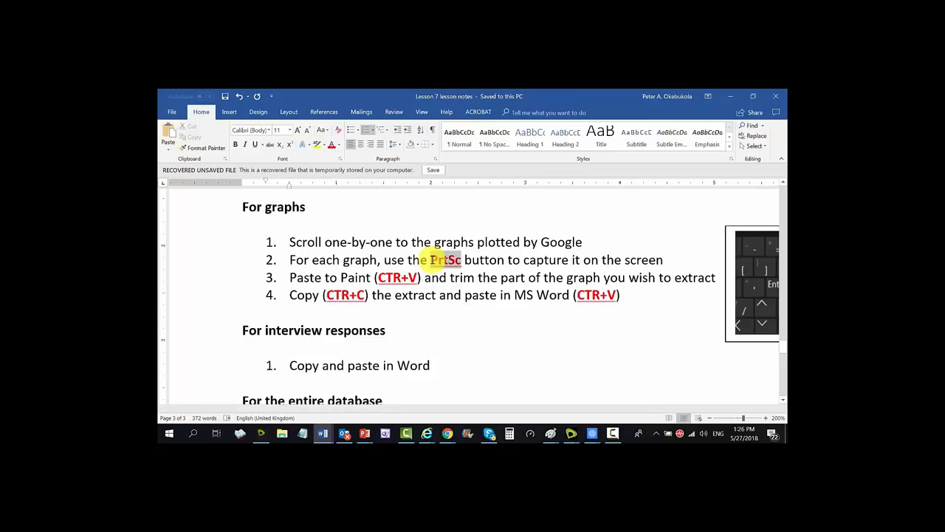
left_click_drag(434, 259, 453, 270)
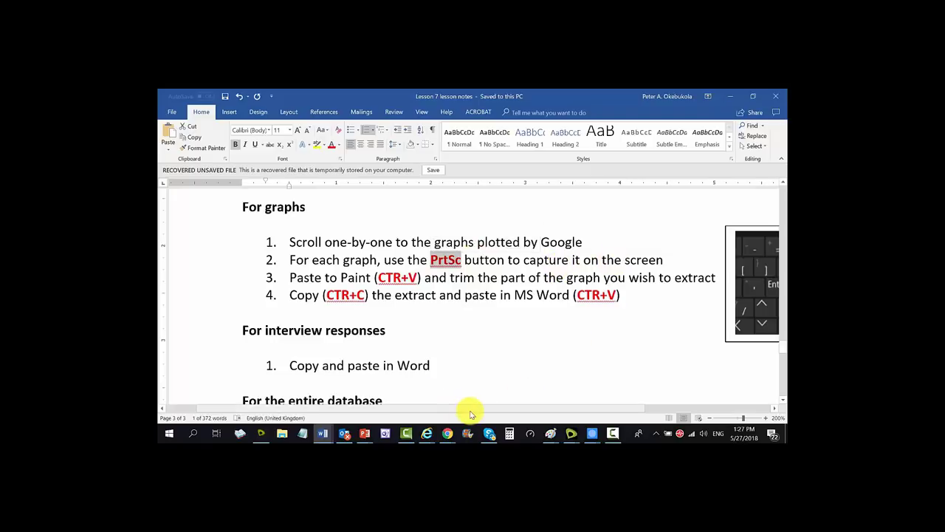
Enlarge the lesson notes to 230%, examine the keyboard picture marking the PrtScn key, and return to the "For graphs" instructions
left_click_drag(468, 411, 623, 407)
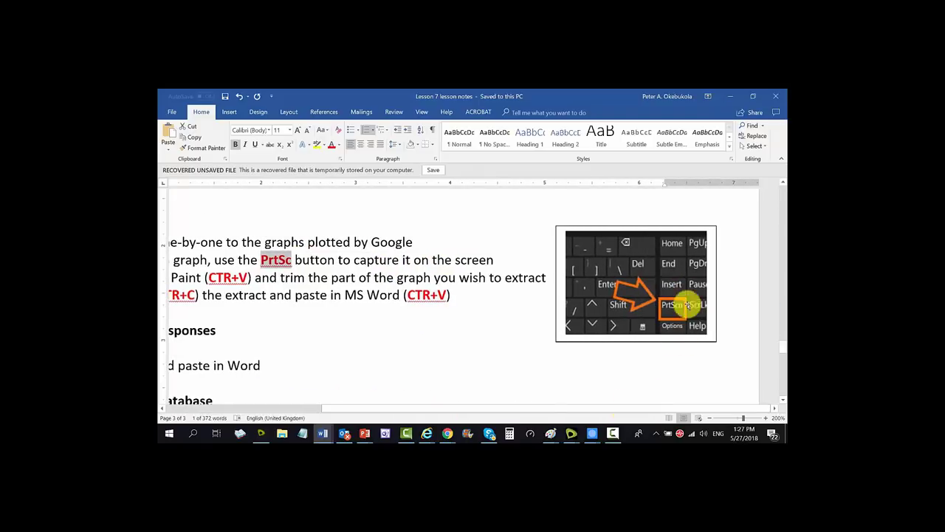
left_click(766, 418)
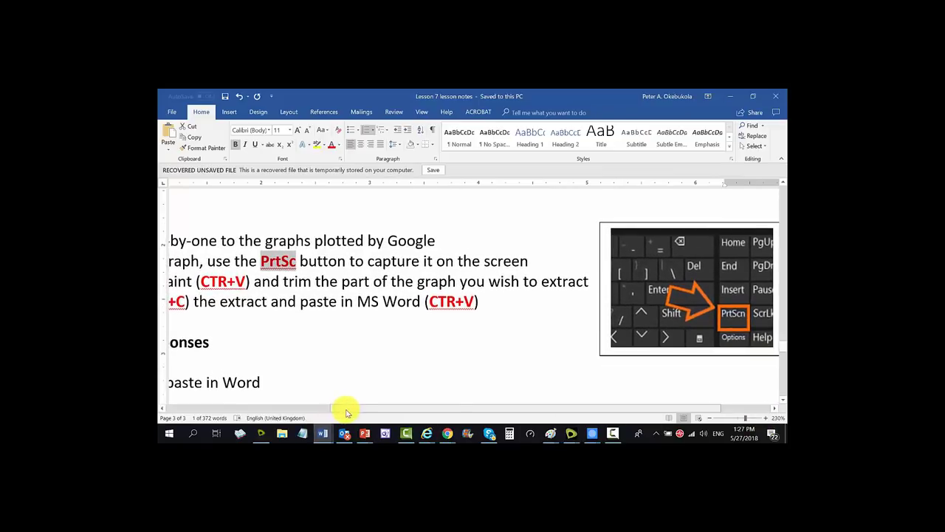
left_click_drag(344, 411, 559, 411)
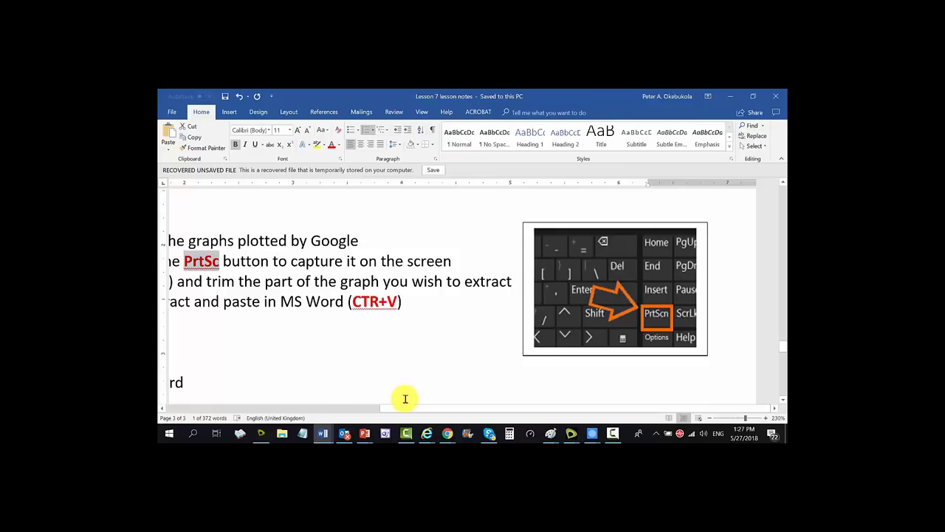
left_click_drag(429, 407, 255, 417)
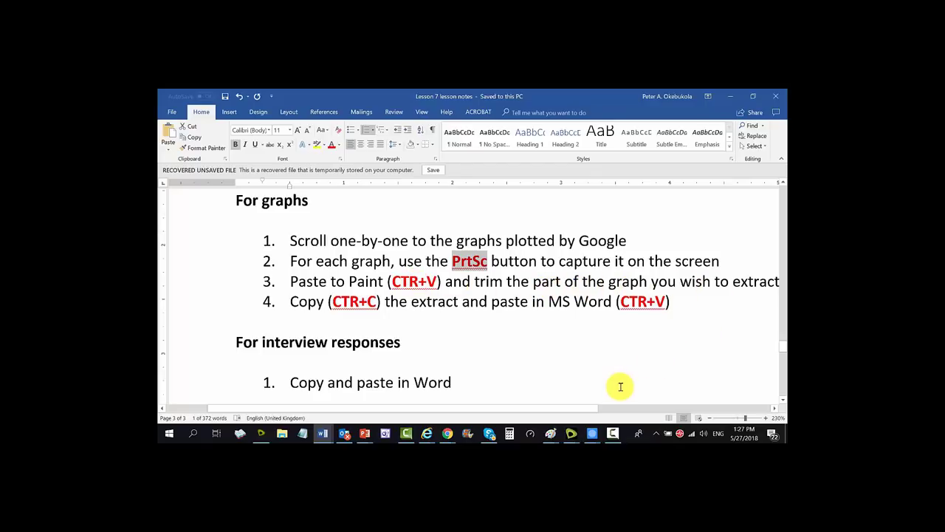
left_click_drag(595, 406, 540, 411)
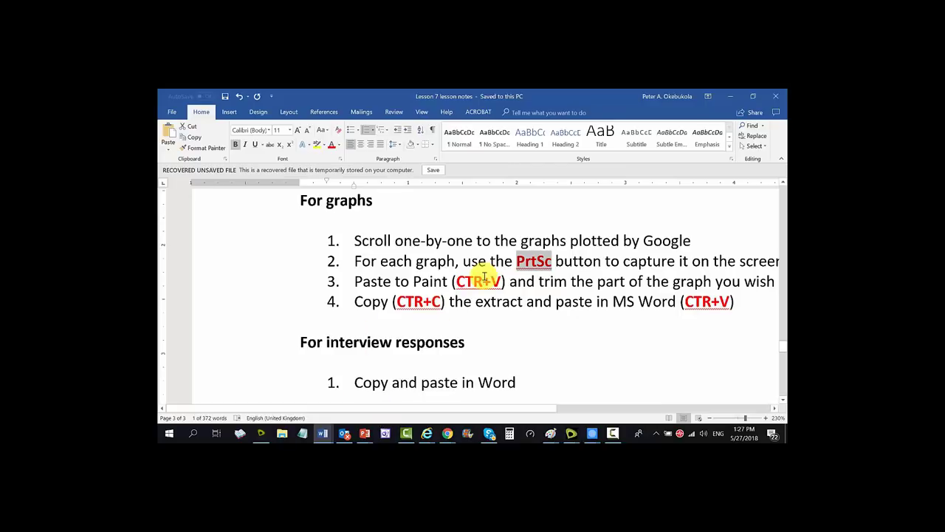
Switch to the Google Forms responses, find the "Sex" pie chart and shrink the page so its title, pie and legend fit on screen
key("alt+Tab")
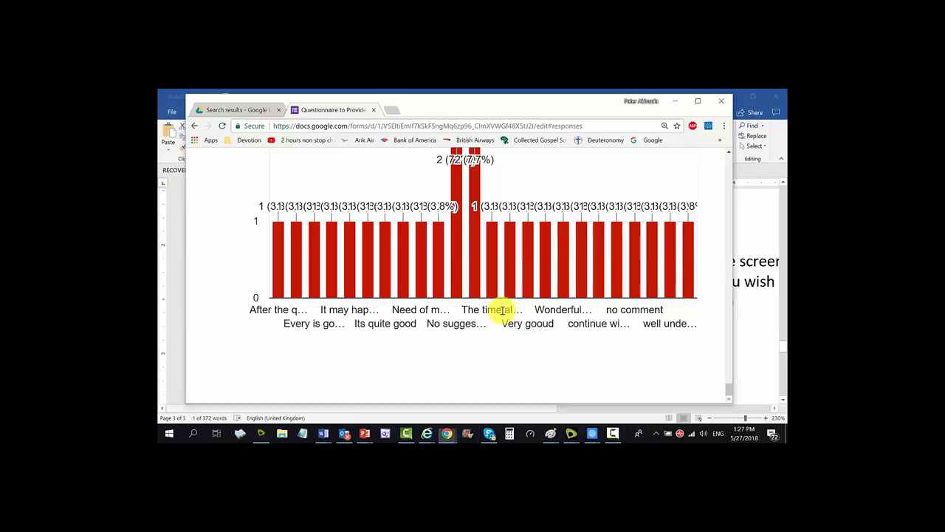
scroll(481, 291, "up", 5)
scroll(480, 280, "down", 3)
scroll(479, 279, "down", 15)
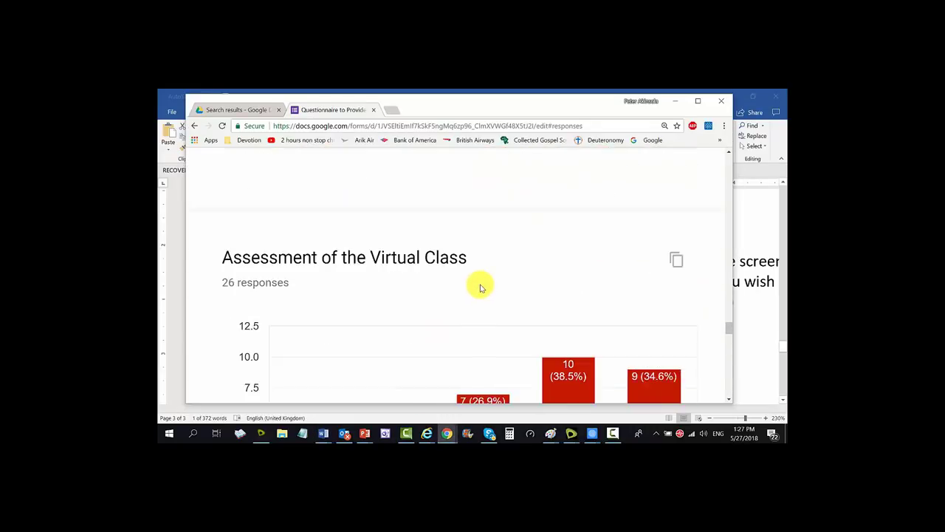
scroll(481, 281, "up", 10)
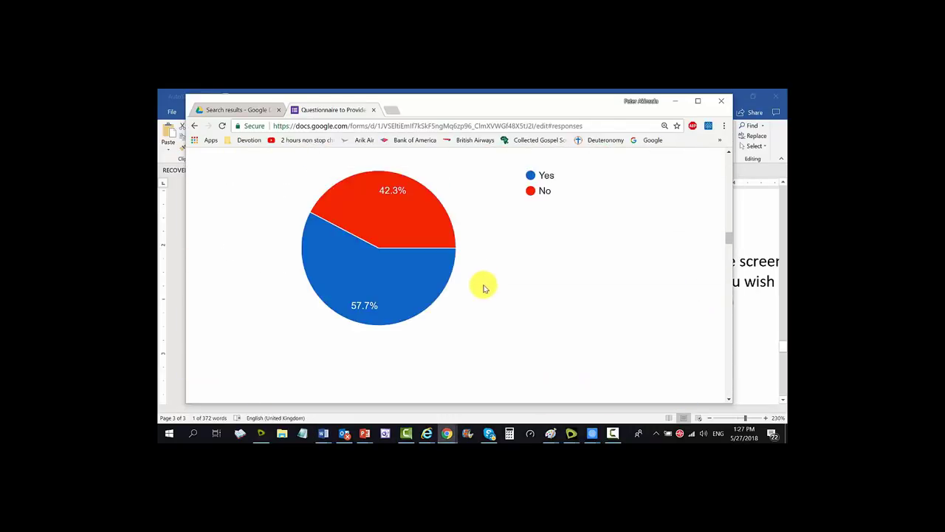
scroll(484, 285, "up", 5)
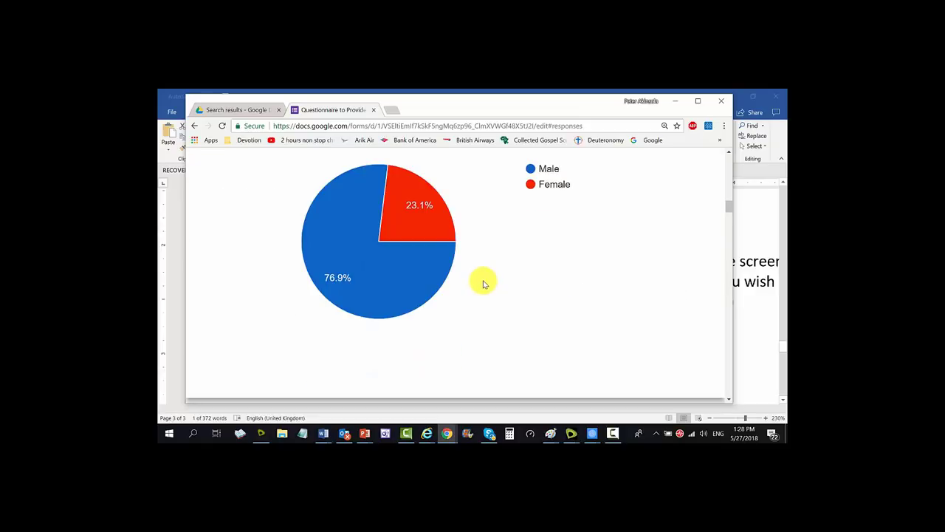
scroll(483, 284, "down", 2)
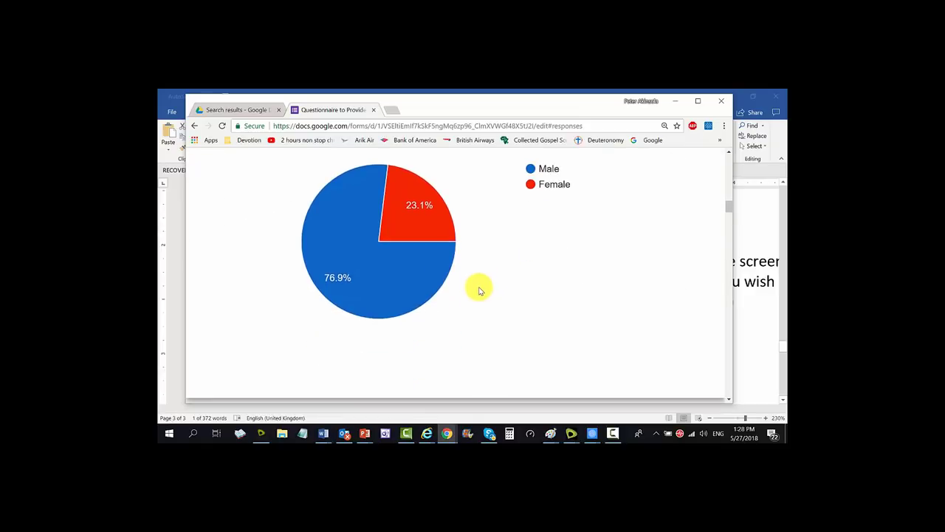
scroll(480, 292, "up", 1)
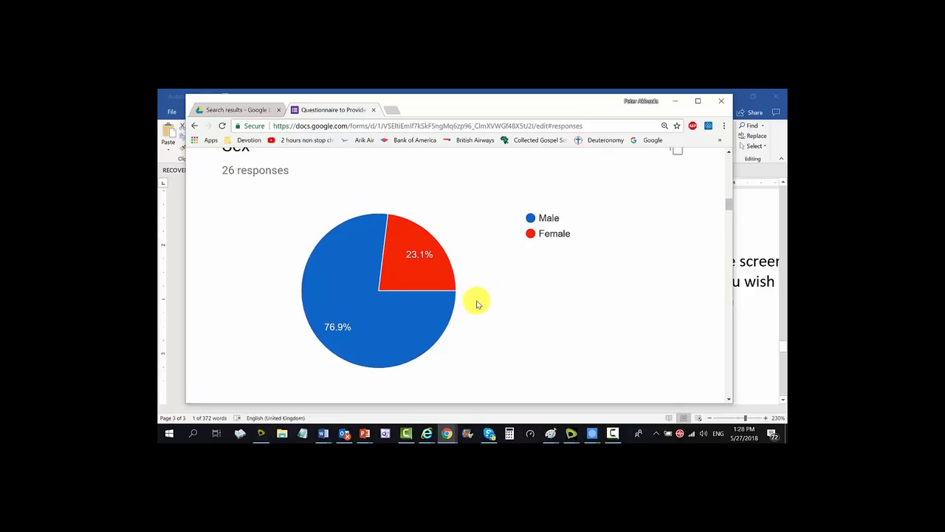
scroll(477, 304, "up", 1)
scroll(477, 304, "down", 1)
key("ctrl+minus")
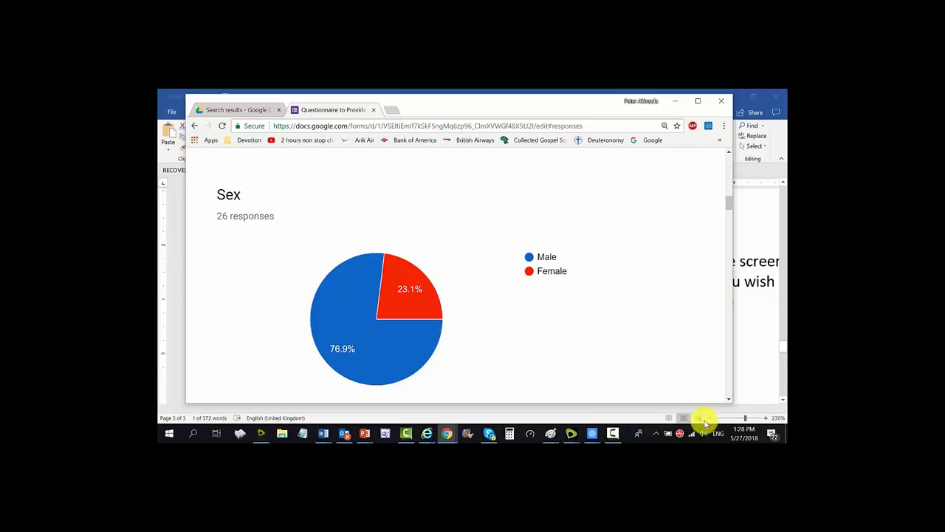
Open the empty Paint canvas and paste in a full-screen capture of the "Sex" response chart
left_click(550, 434)
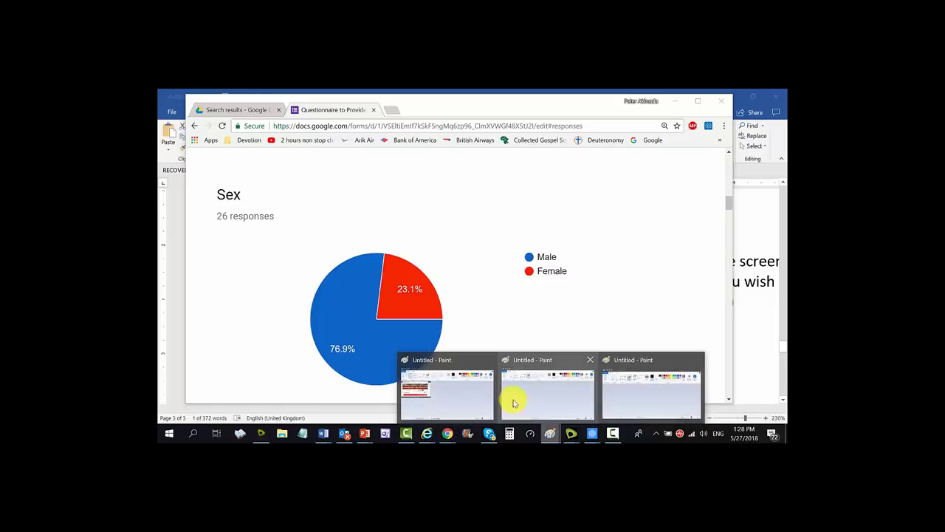
left_click(635, 391)
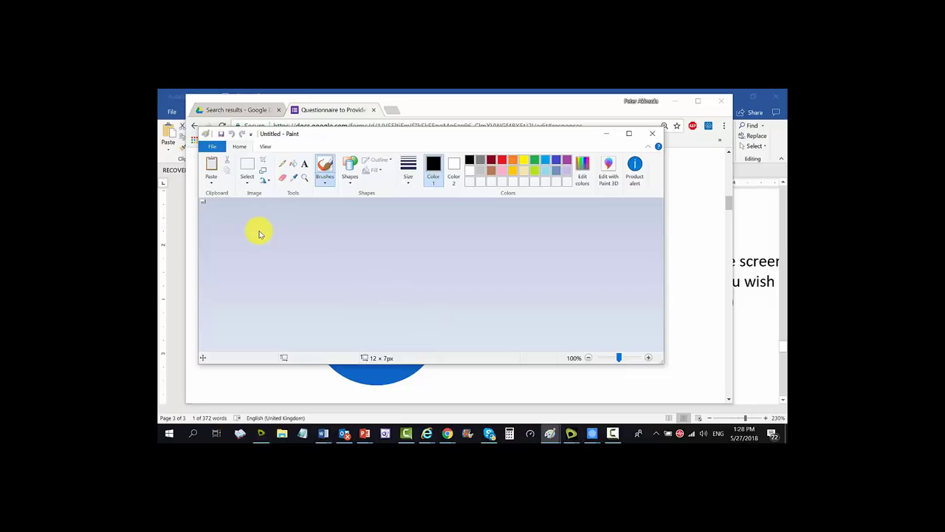
key("alt+Tab")
key("alt+Tab")
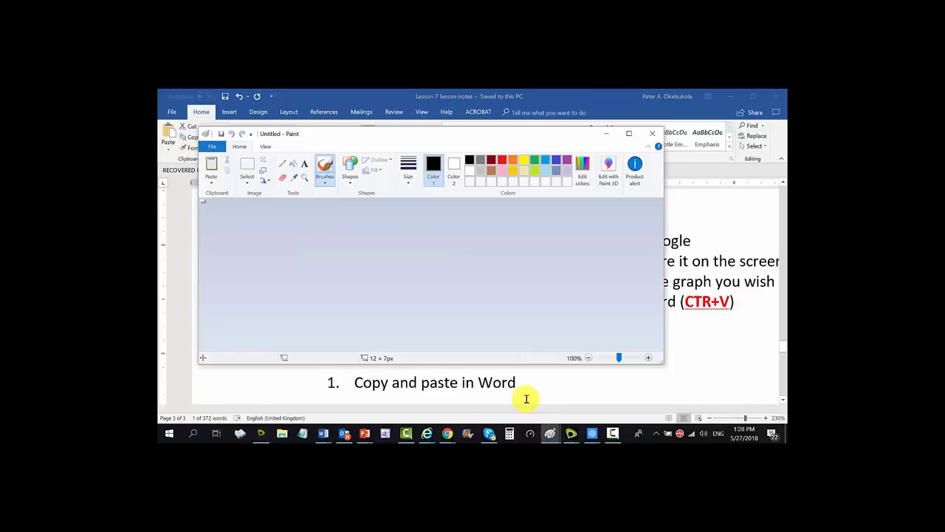
key("ctrl+v")
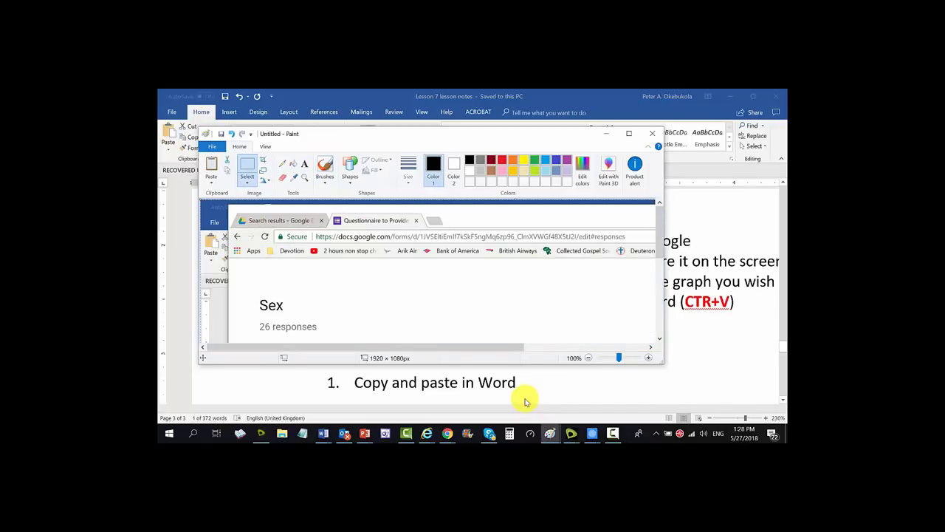
Move the Male/Female legend and the "Sex" title with its response line closer to the pie chart in Paint
mouse_move(483, 212)
left_mouse_down()
mouse_move(475, 156)
mouse_move(490, 121)
mouse_move(494, 127)
left_mouse_up()
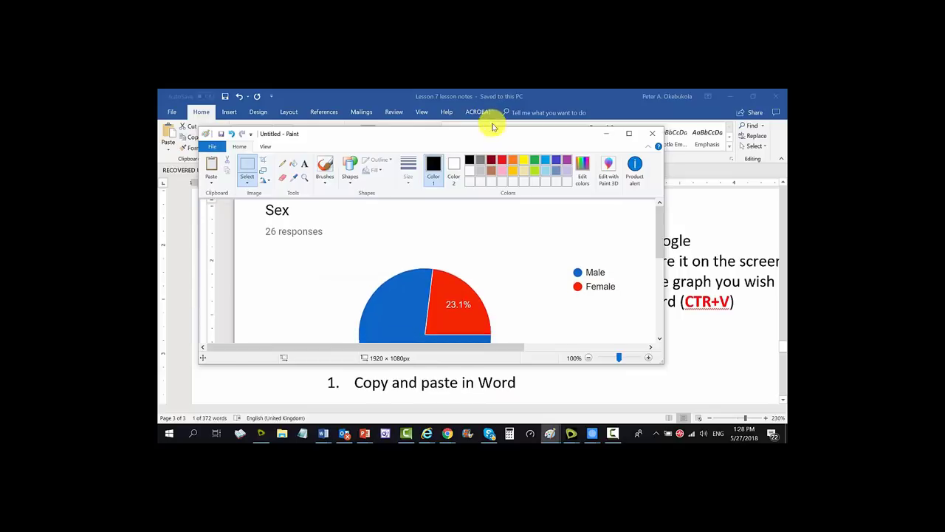
left_click(588, 357)
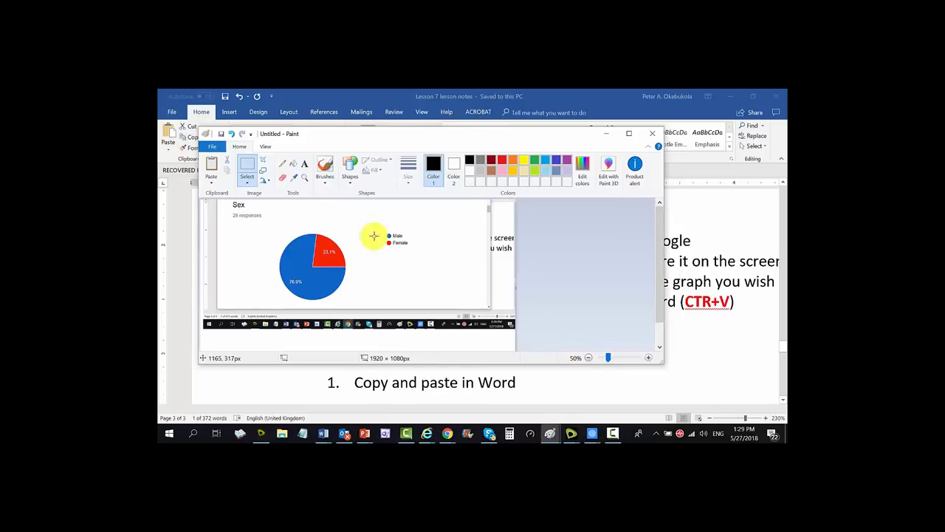
left_click(253, 182)
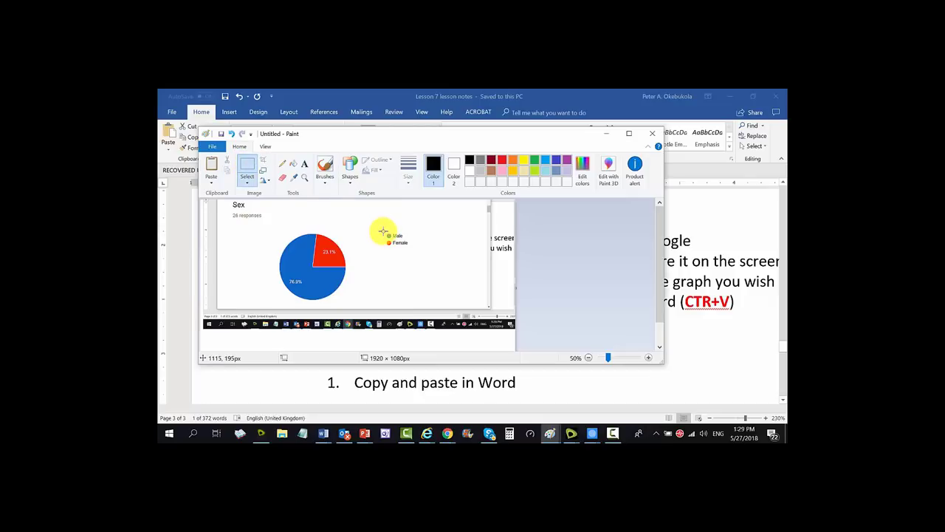
mouse_move(373, 222)
left_mouse_down()
mouse_move(402, 235)
mouse_move(369, 261)
left_mouse_up()
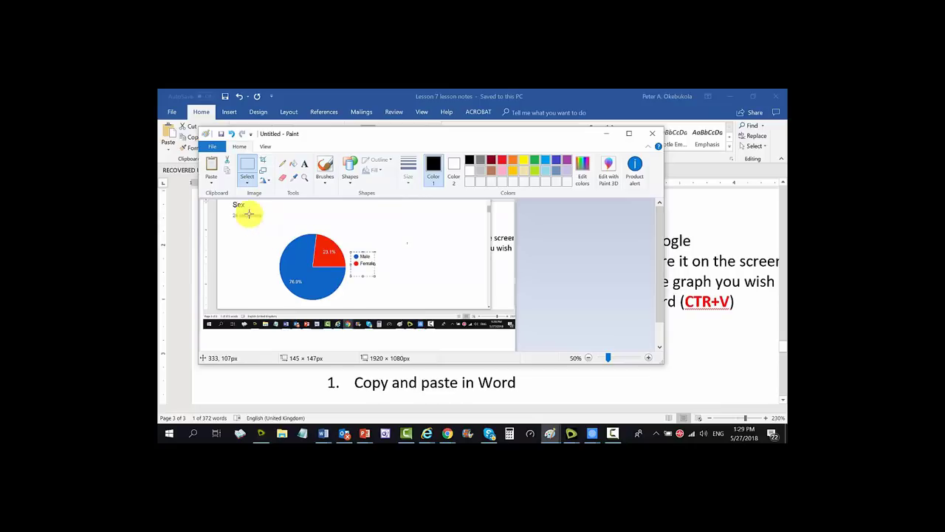
left_click(248, 168)
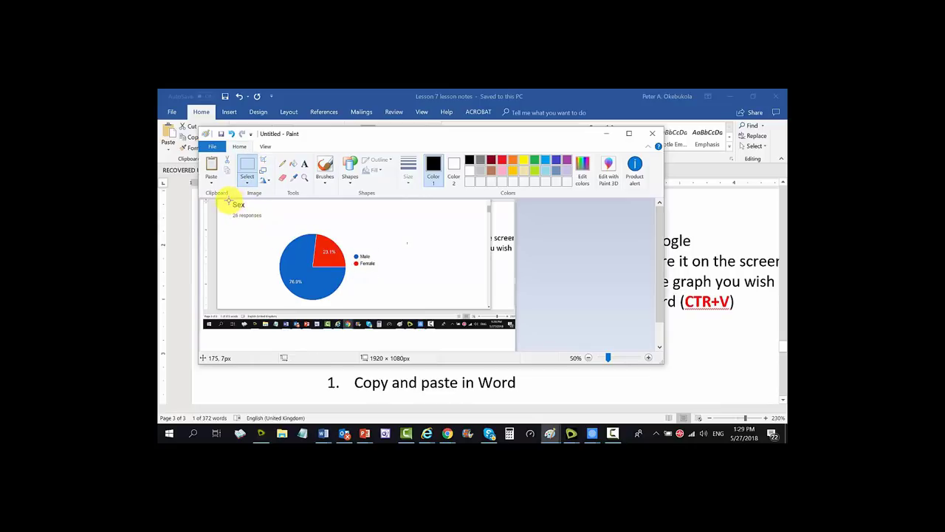
mouse_move(229, 199)
left_mouse_down()
mouse_move(256, 208)
mouse_move(263, 233)
mouse_move(280, 236)
mouse_move(264, 229)
mouse_move(271, 234)
left_mouse_up()
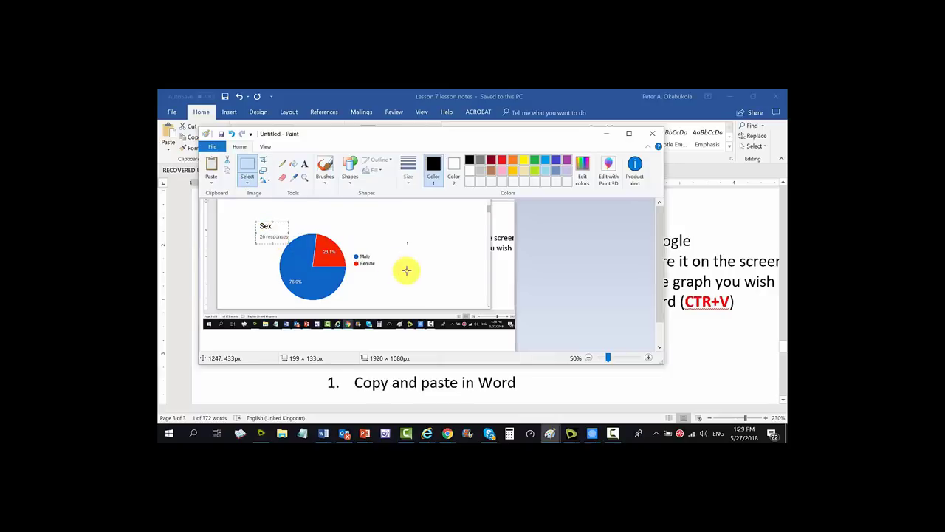
Select an area about 761 × 549 px around the "Sex" title, pie and legend, and copy it
left_click(245, 169)
mouse_move(252, 216)
left_mouse_down()
mouse_move(350, 248)
mouse_move(378, 305)
left_mouse_up()
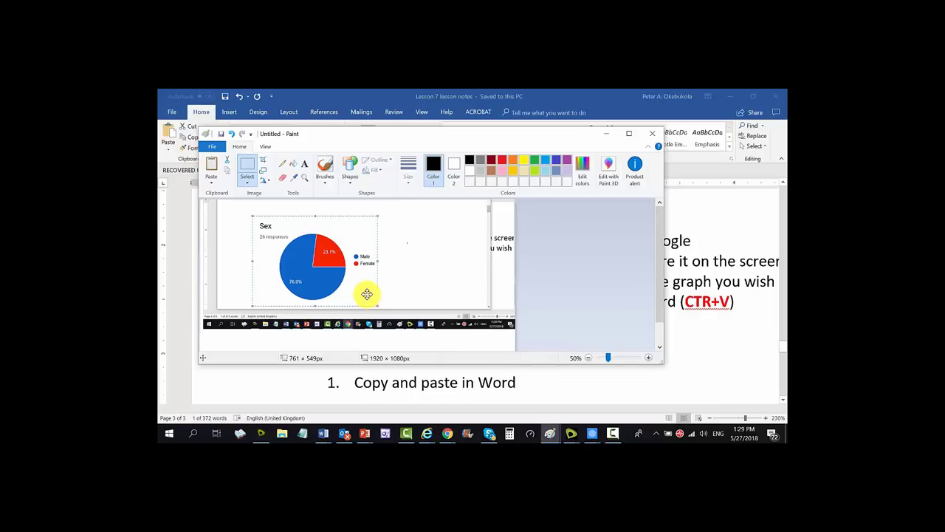
right_click(362, 291)
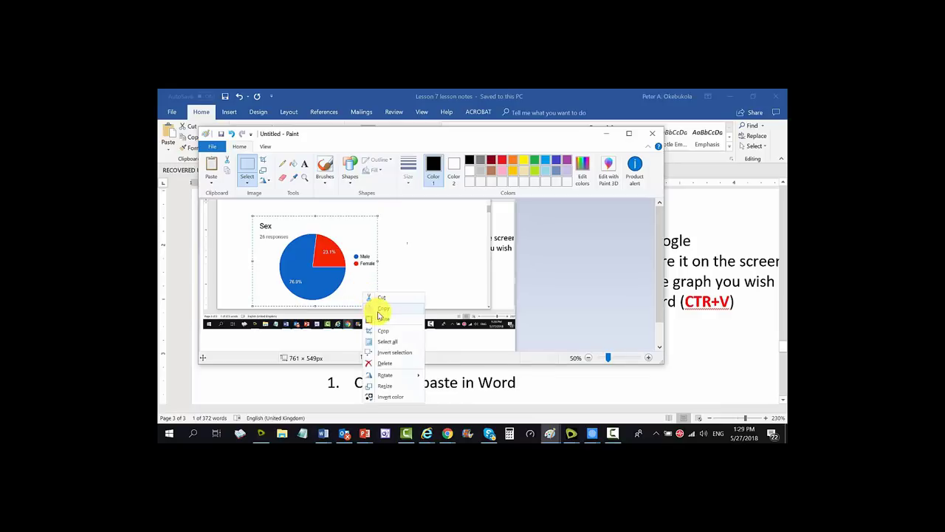
left_click(382, 310)
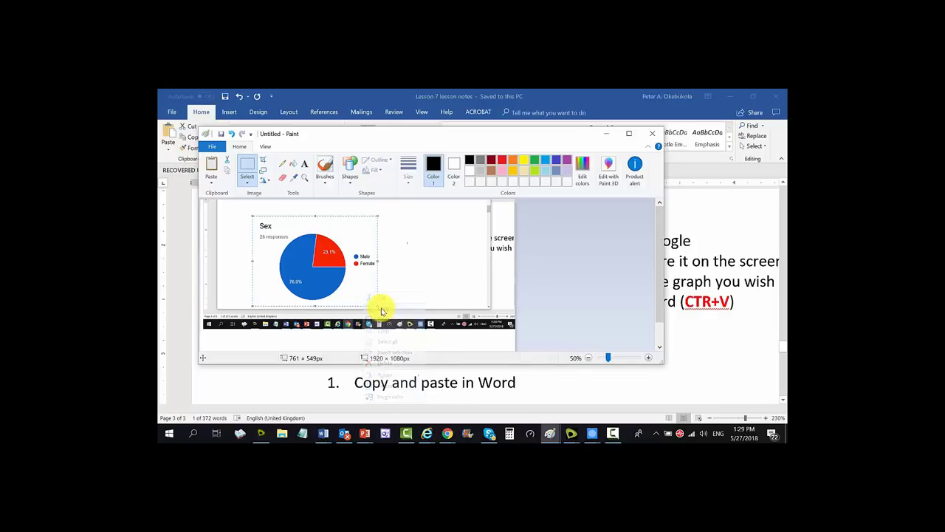
Switch to Word, create a new blank document and paste the copied "Sex" chart into it
mouse_move(326, 434)
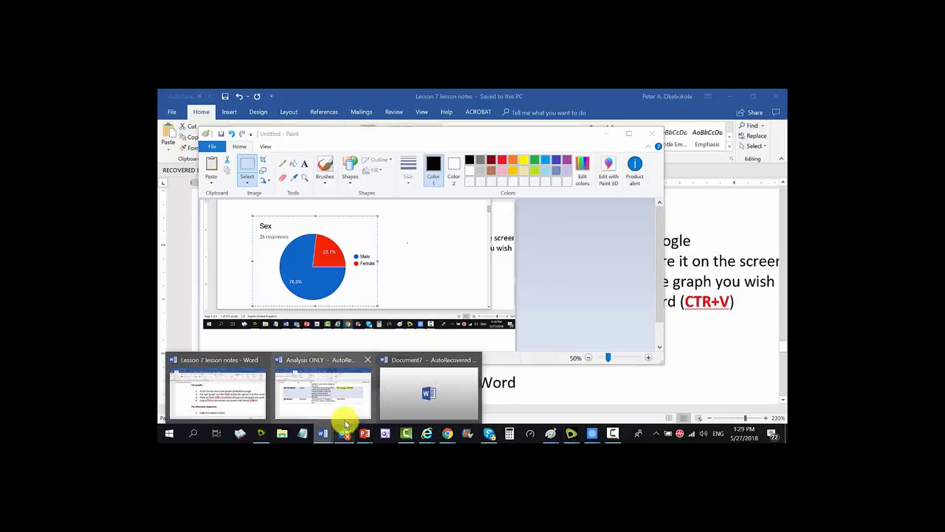
left_click(347, 396)
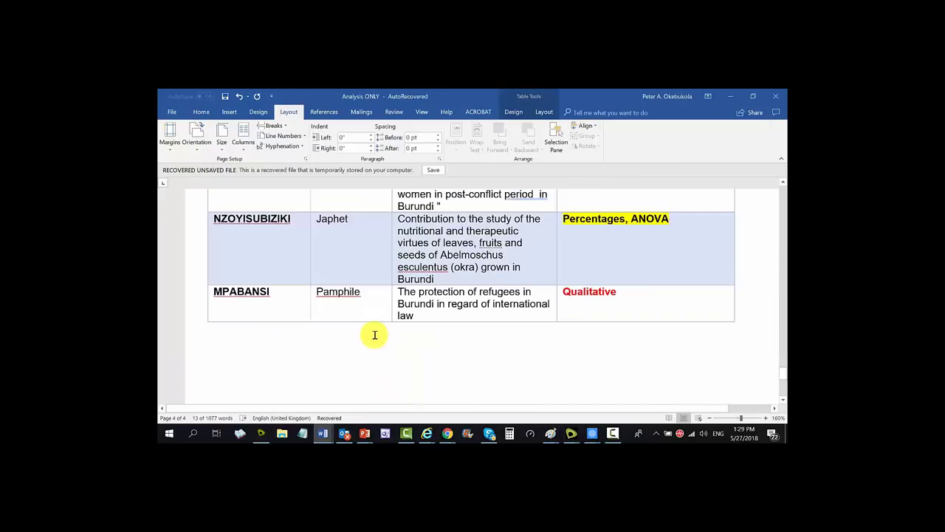
key("ctrl+n")
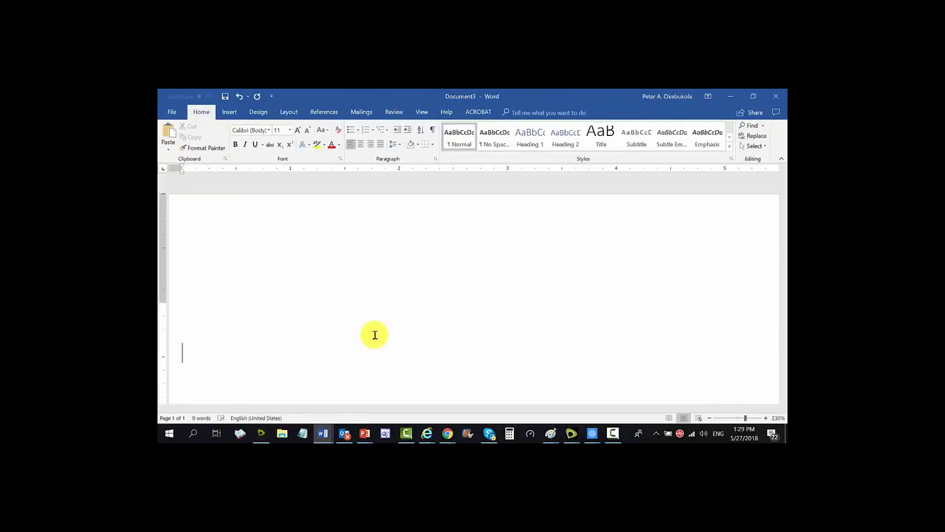
scroll(247, 250, "down", 1)
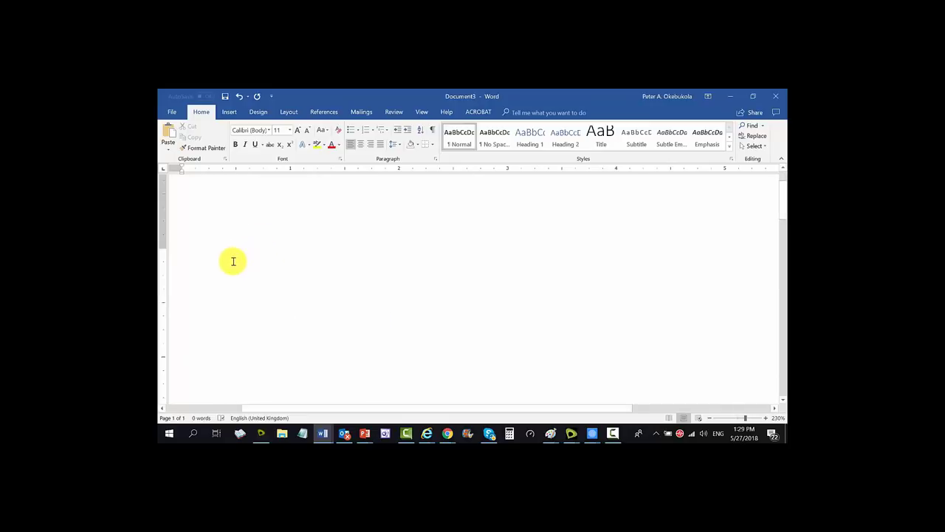
right_click(219, 256)
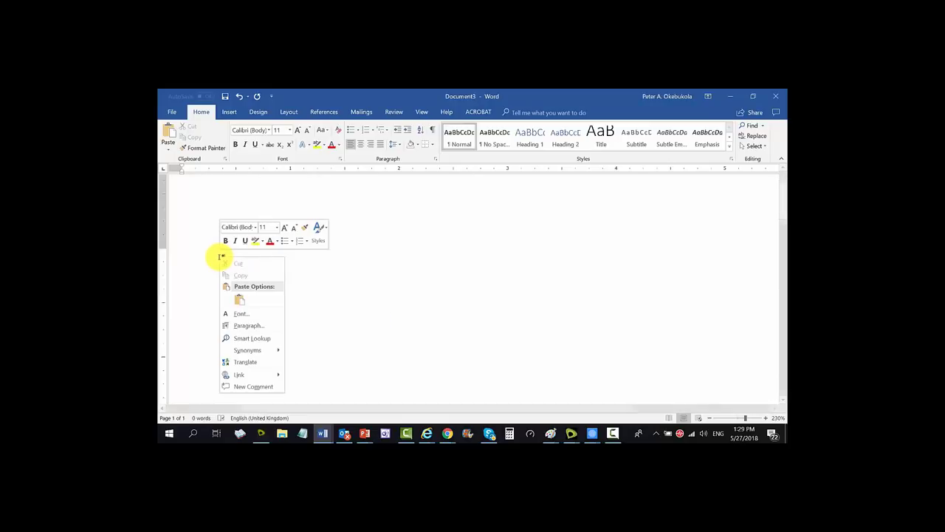
left_click(238, 301)
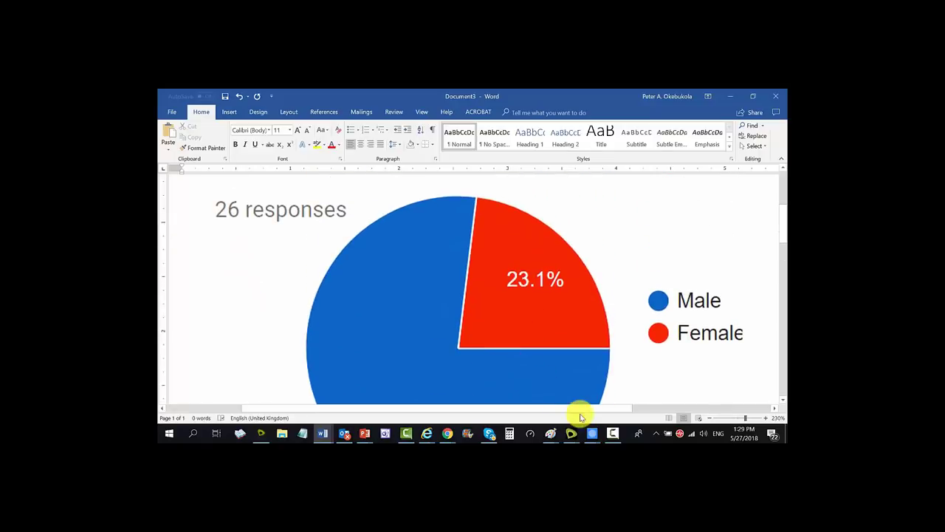
Scale down the pasted "Sex" chart on the page and start a new line below it
left_click(710, 418)
left_click(710, 418)
left_click(710, 418)
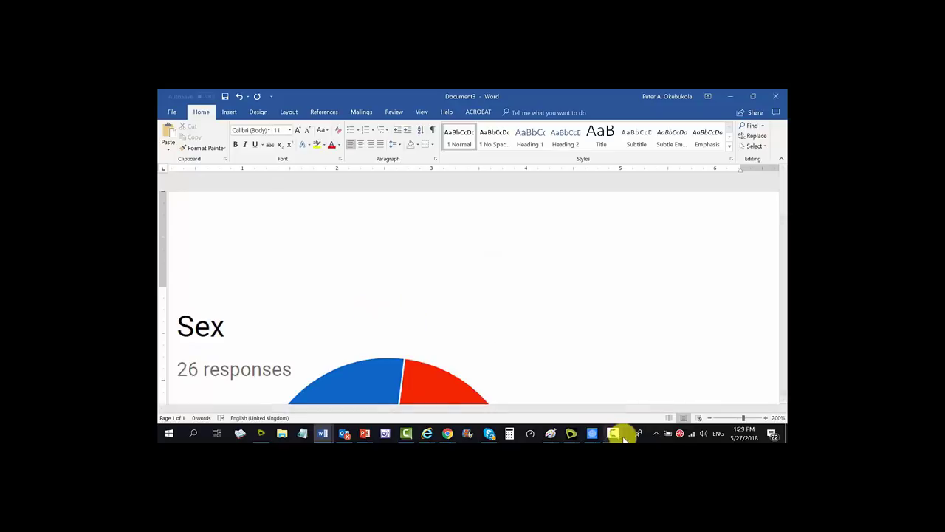
left_click(710, 418)
left_click(710, 418)
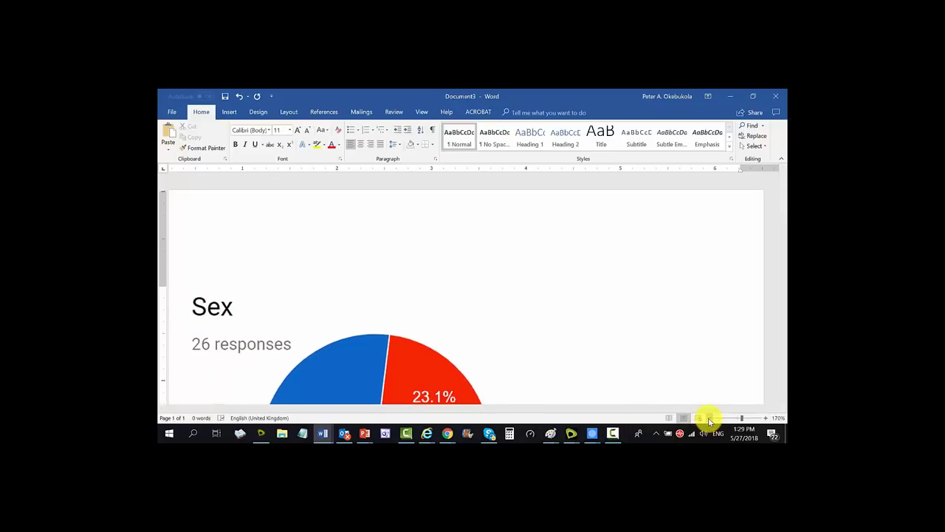
left_click(710, 418)
left_click(710, 418)
left_click(710, 418)
left_click(710, 418)
left_click(710, 418)
left_click(709, 418)
left_click(710, 418)
left_click(480, 316)
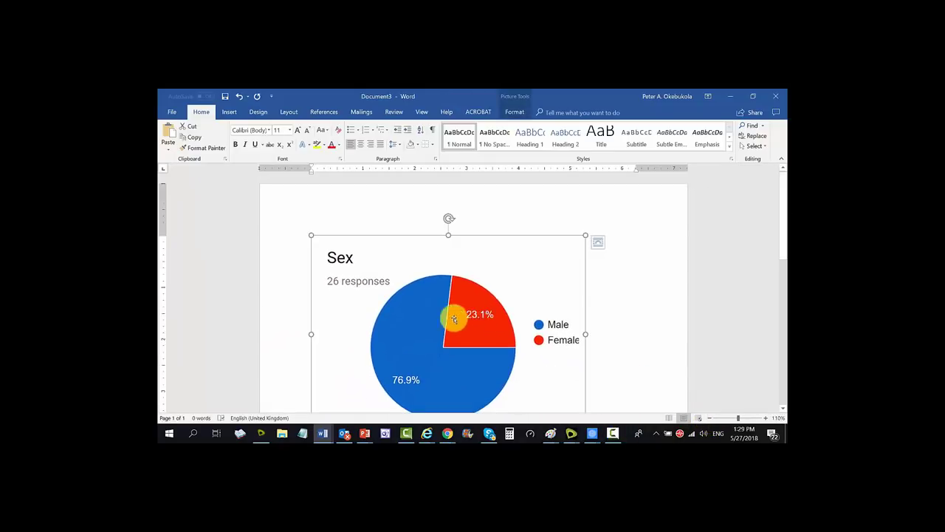
left_click_drag(311, 235, 366, 301)
left_click(547, 343)
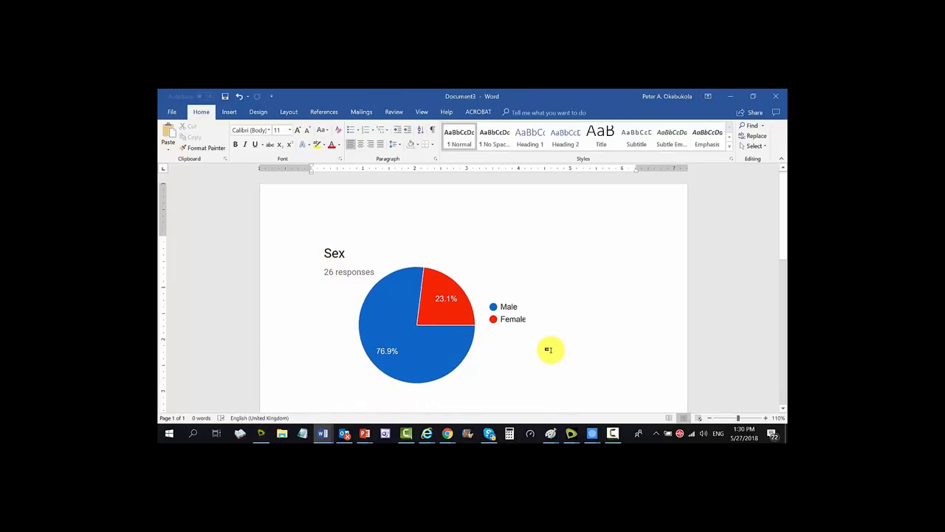
key("Return")
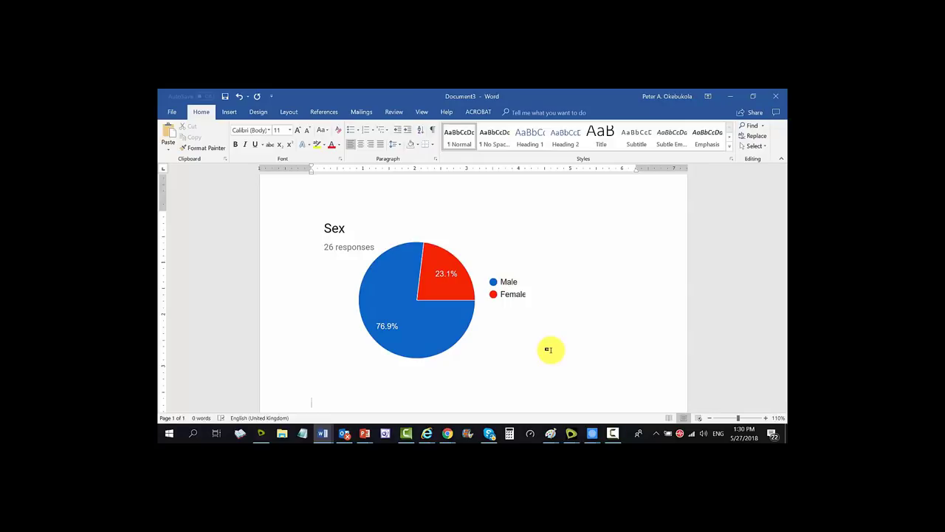
Switch to the lesson notes and review the "For graphs" instruction on copying the extract and pasting it in MS Word
key("alt+Tab")
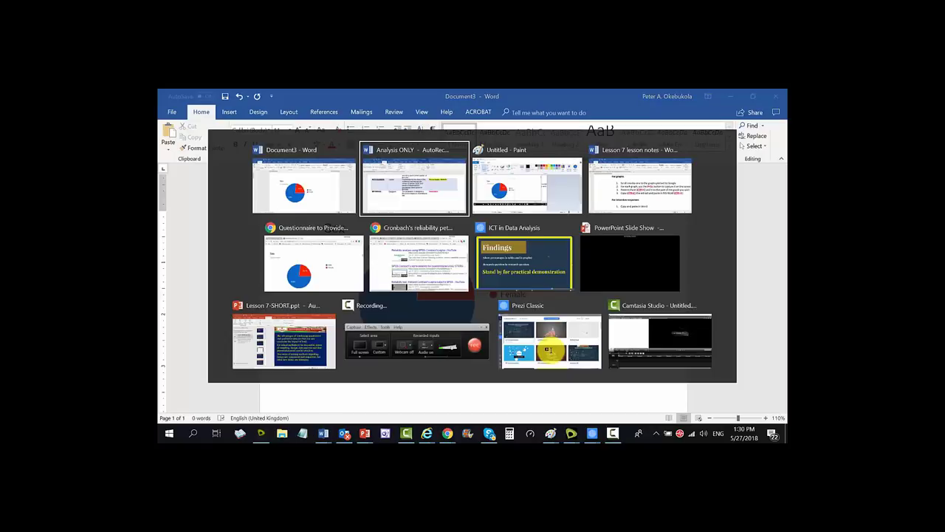
key("alt+Tab")
key("alt+Tab")
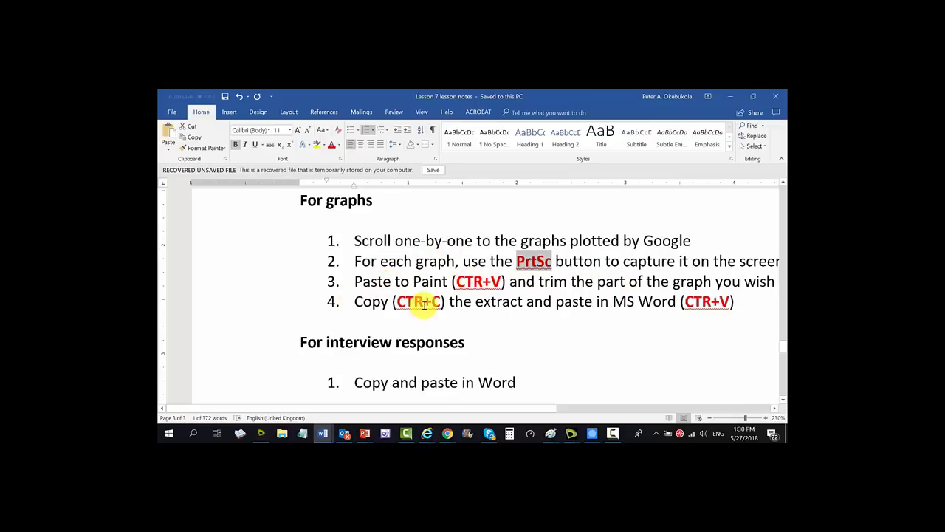
Switch to the Google Forms responses and bring the whole "Assessment of lesson" bar chart into view for capture
key("alt+Tab")
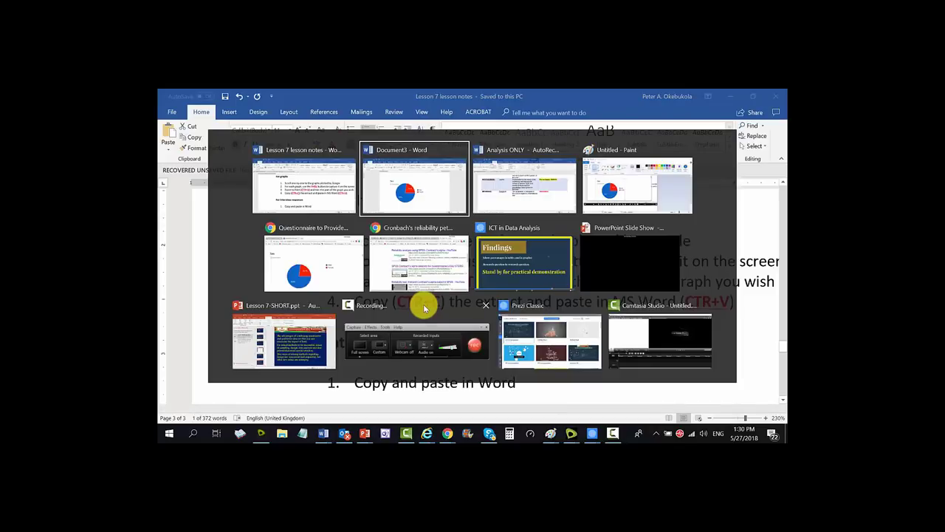
left_click(307, 267)
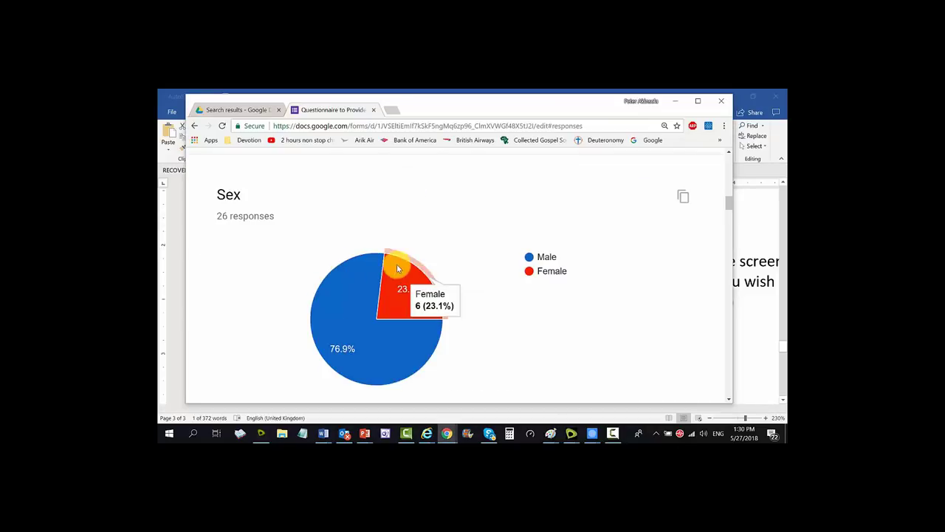
scroll(405, 252, "down", 15)
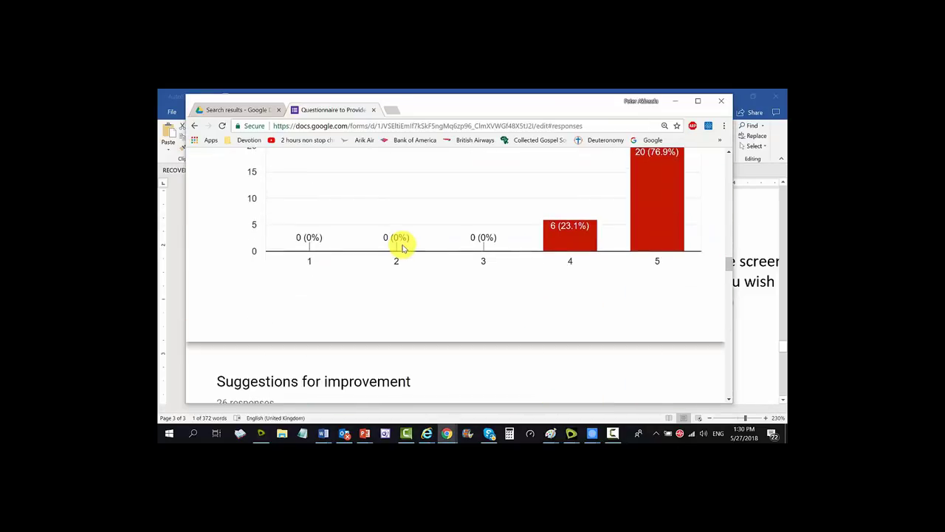
scroll(403, 249, "up", 2)
scroll(401, 247, "up", 1)
scroll(401, 246, "down", 1)
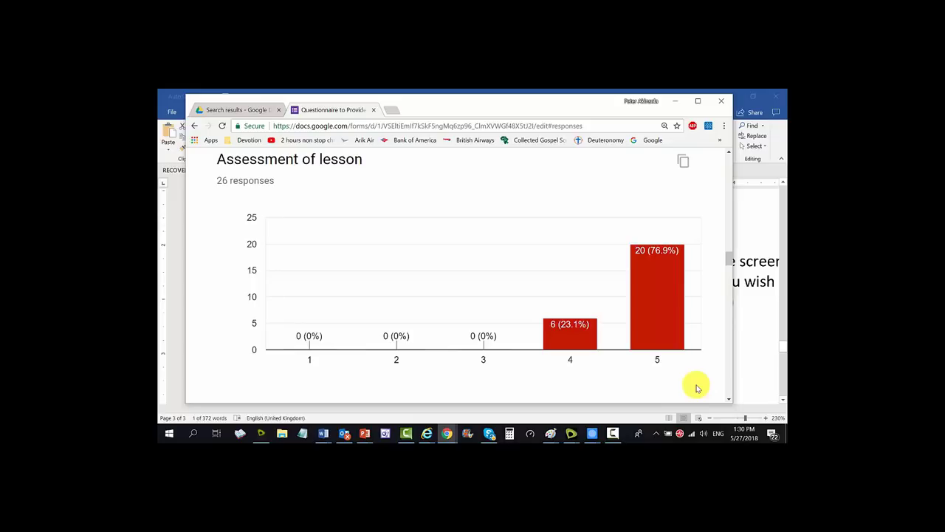
Switch to the Paint window holding the "Sex" chart and start a new blank image without saving the changes
left_click(551, 434)
left_click(544, 402)
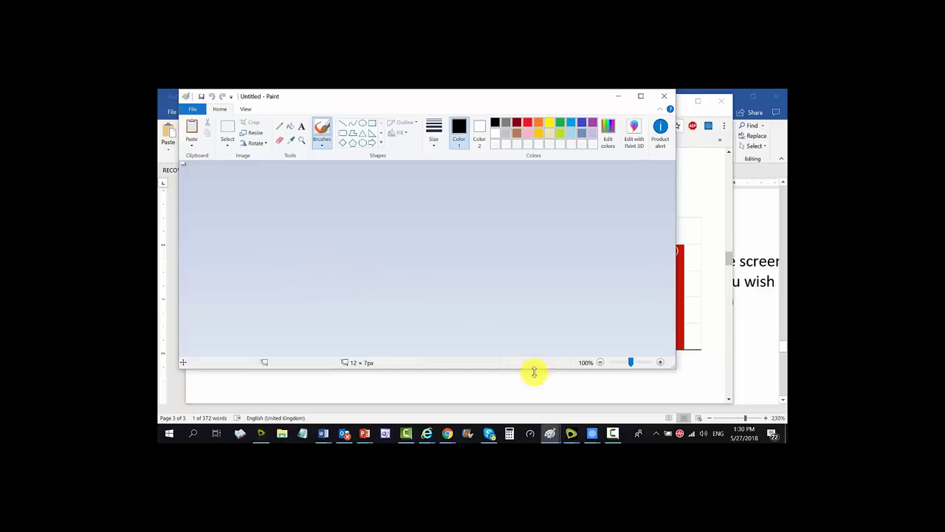
left_click(550, 434)
left_click(630, 413)
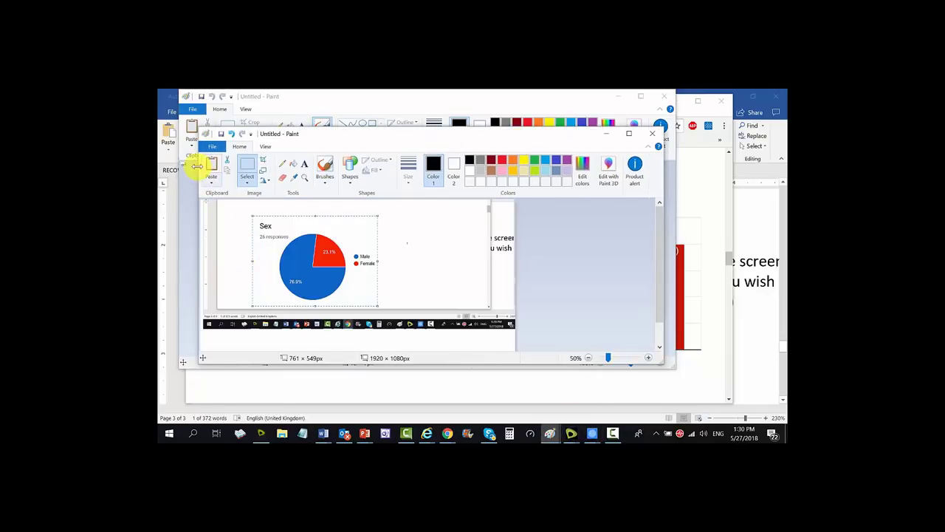
left_click(209, 147)
left_click(221, 166)
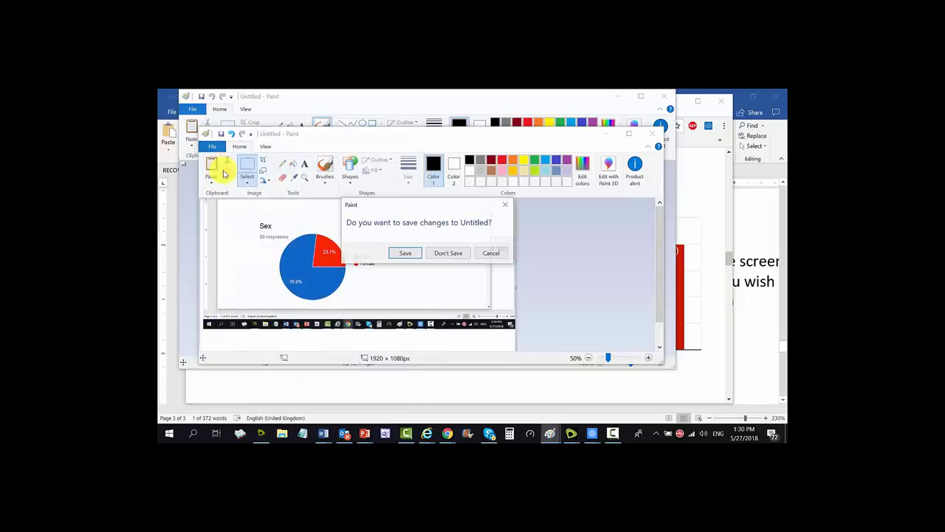
left_click(446, 254)
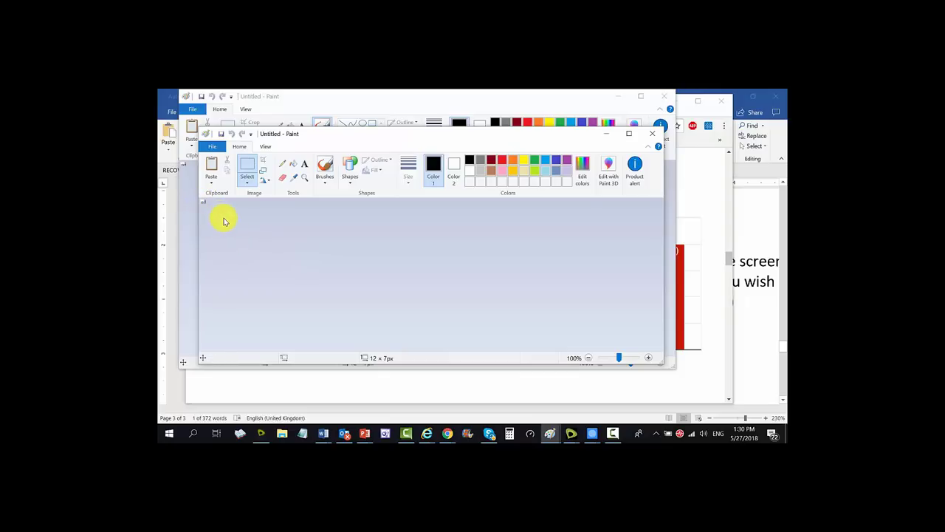
Paste in the full-screen capture of the "Assessment of lesson" chart and copy an area about 1553 × 707 px around its title and bars
key("ctrl+v")
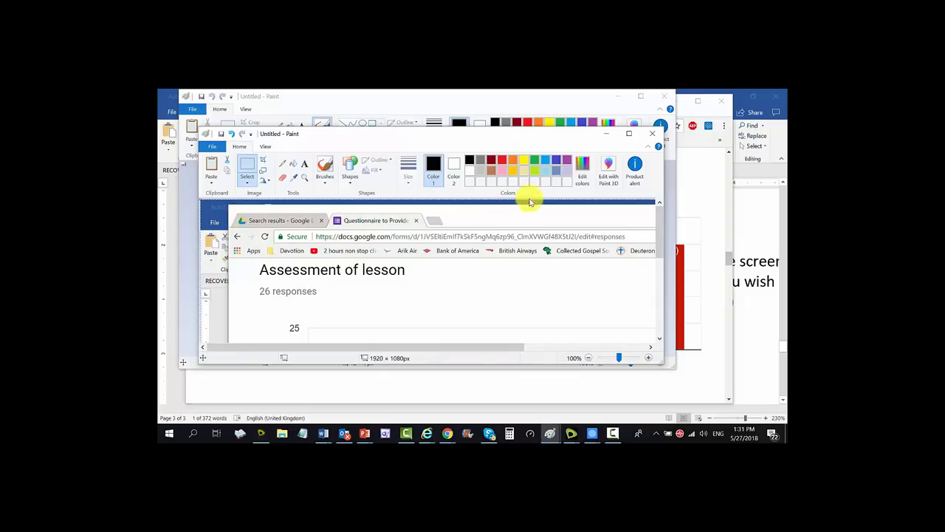
left_click(589, 359)
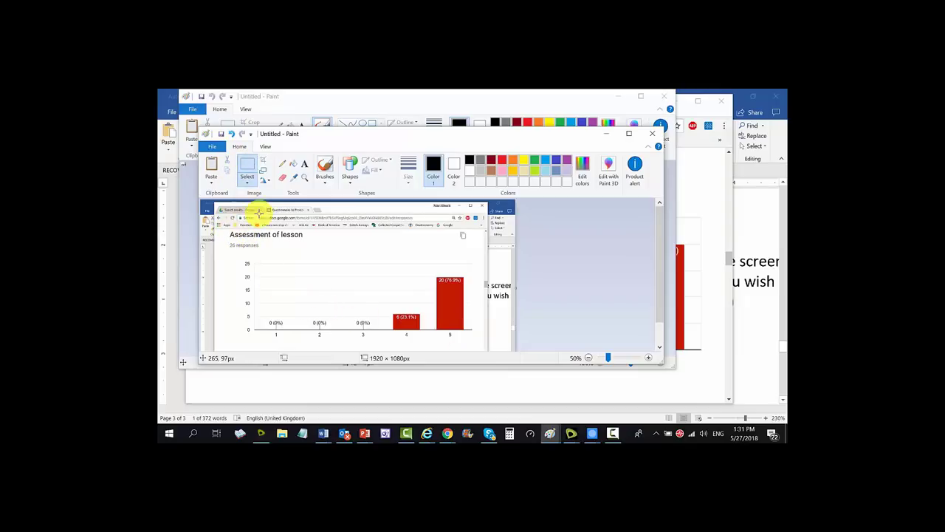
left_click(244, 177)
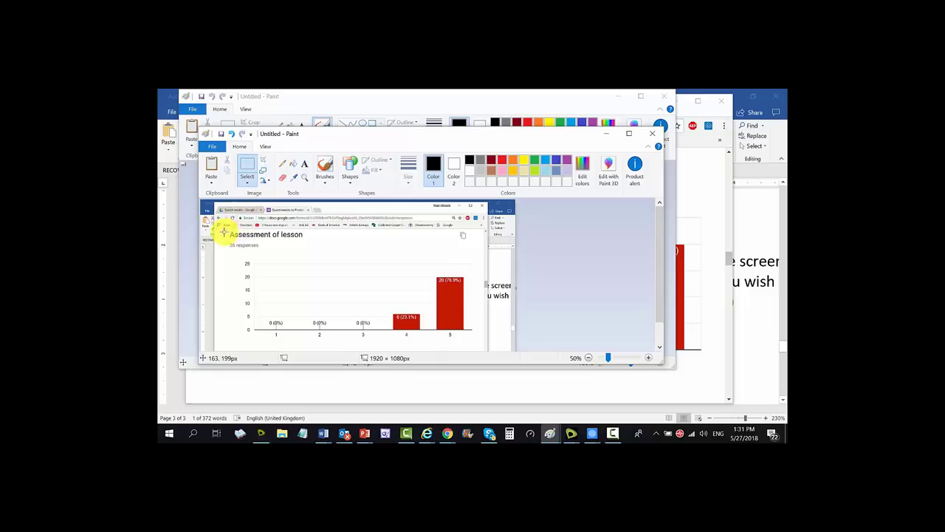
mouse_move(222, 231)
left_mouse_down()
mouse_move(407, 244)
mouse_move(477, 266)
mouse_move(476, 347)
left_mouse_up()
right_click(379, 294)
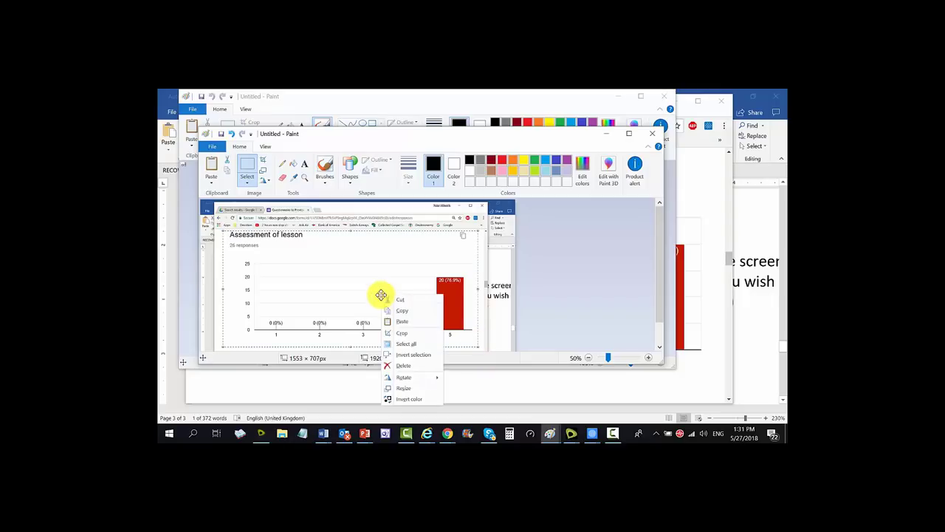
left_click(402, 316)
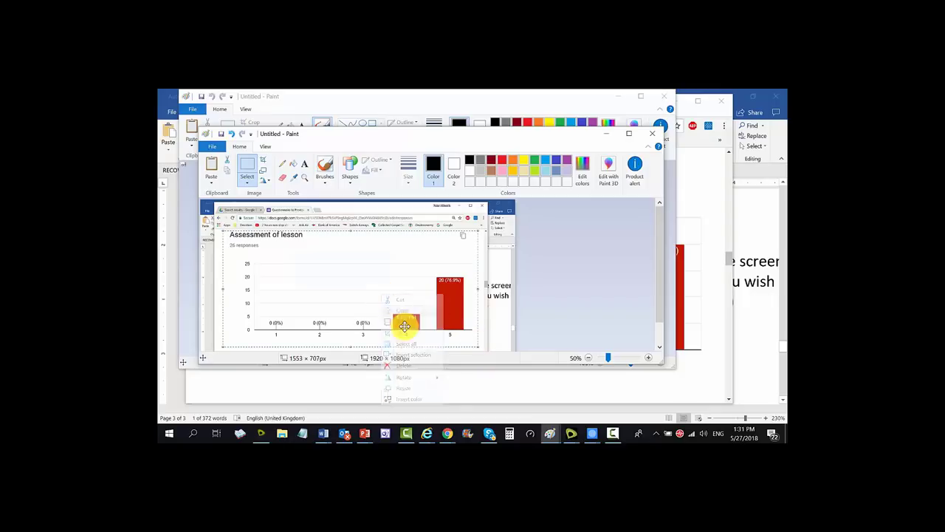
Switch to the Word document with the pie chart and paste the copied "Assessment of lesson" chart on a new line below it
left_click(323, 434)
left_click(481, 392)
scroll(351, 324, "down", 3)
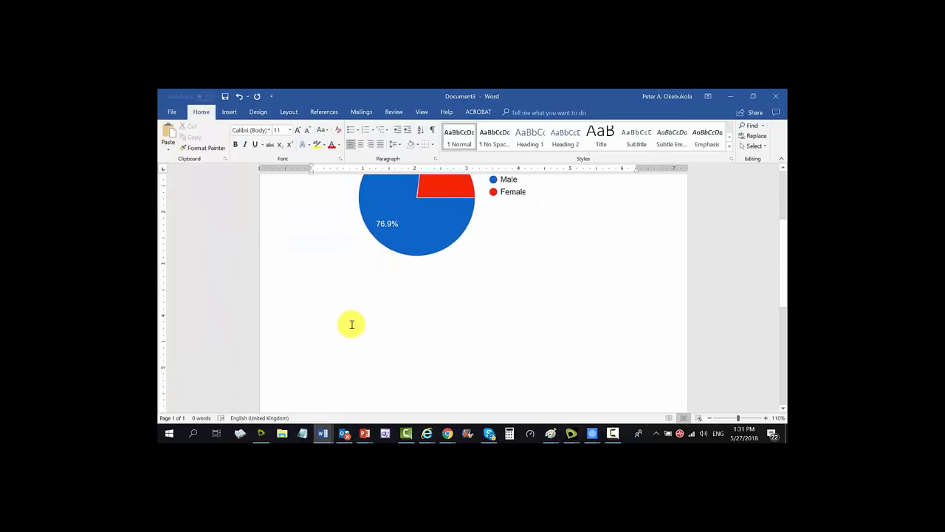
key("Return")
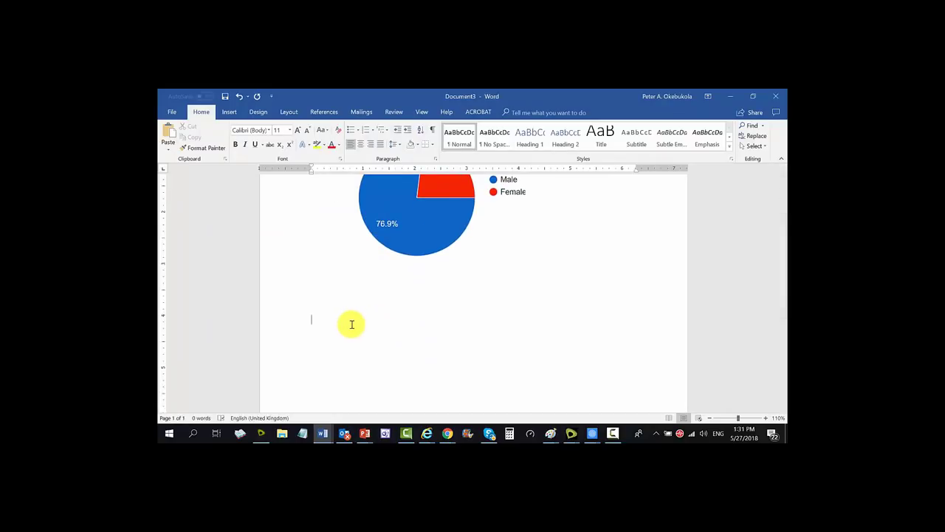
key("ctrl+v")
Resize the pasted "Assessment of lesson" chart proportionally to about 6 inches wide and deselect it
left_click(407, 310)
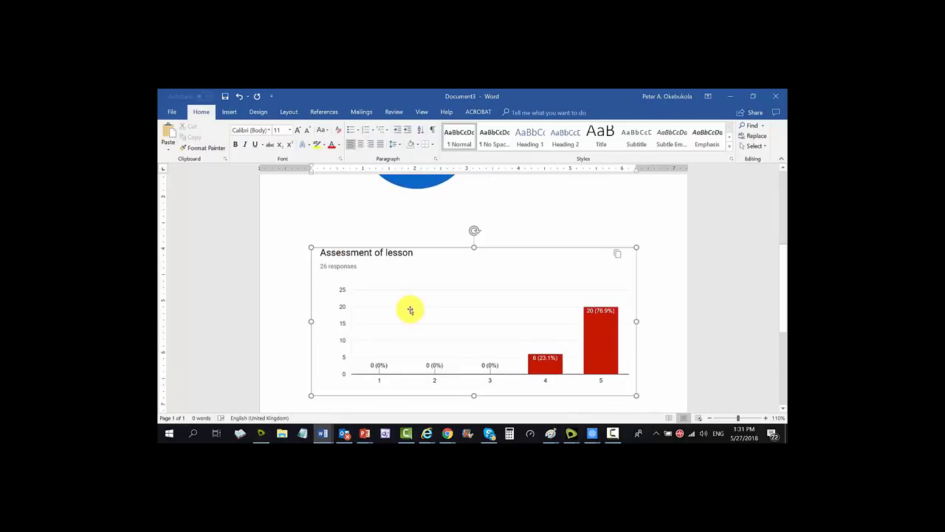
left_click_drag(315, 252, 393, 294)
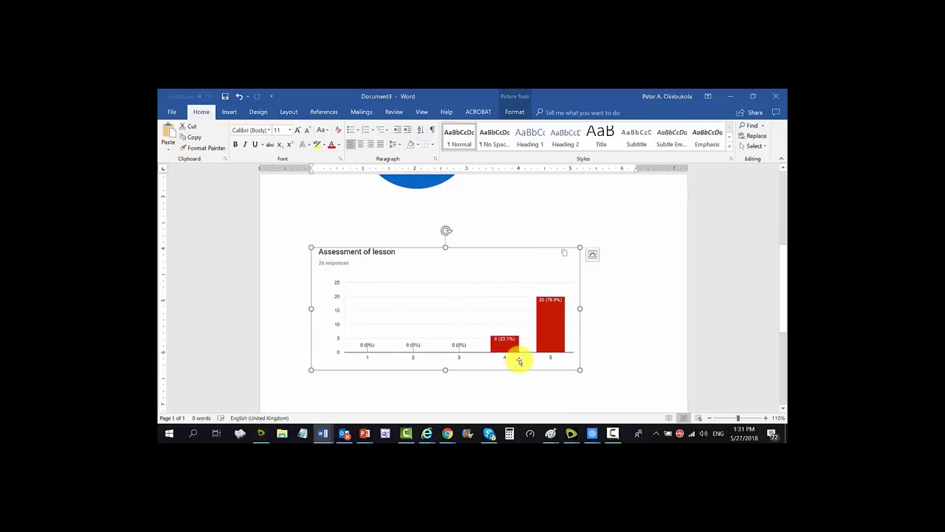
left_click_drag(580, 371, 639, 391)
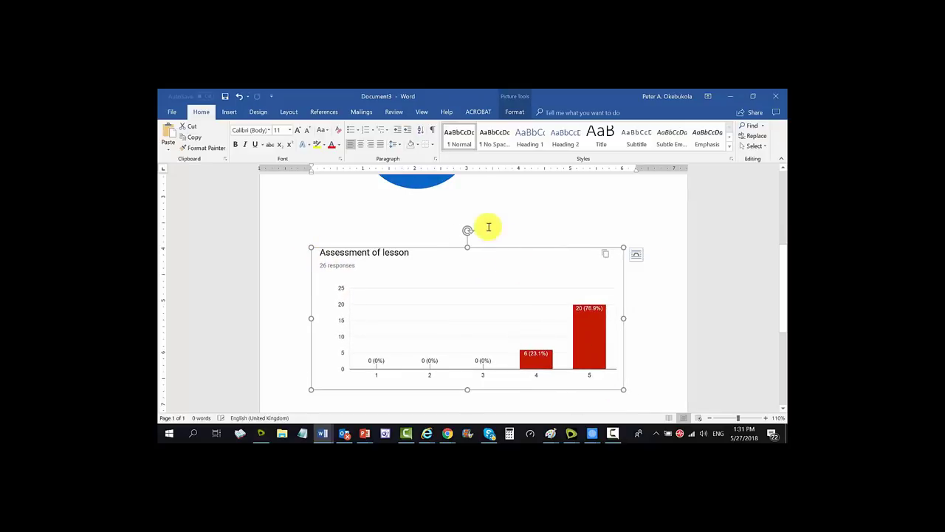
left_click(472, 216)
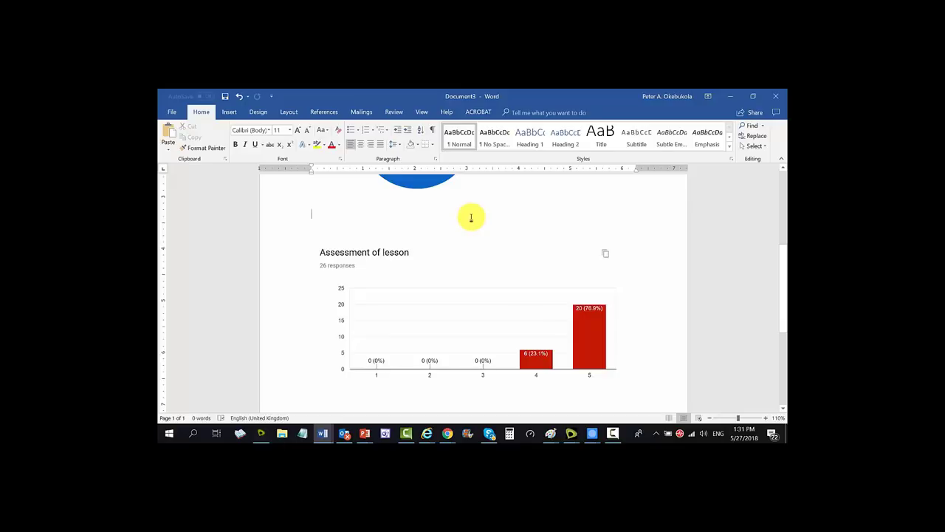
Switch to the lesson notes and review the "For interview responses" instruction on copying and pasting in Word
key("alt+Tab")
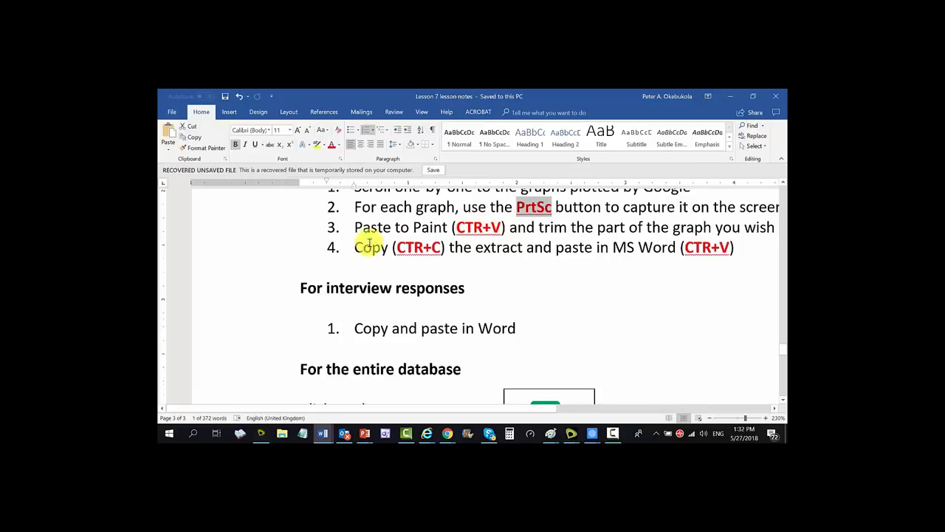
left_click_drag(327, 290, 481, 285)
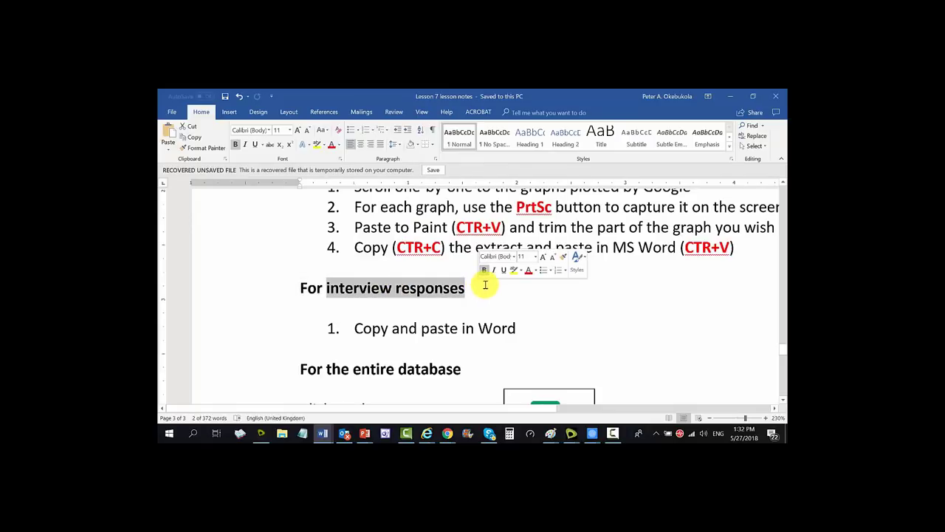
left_click(486, 288)
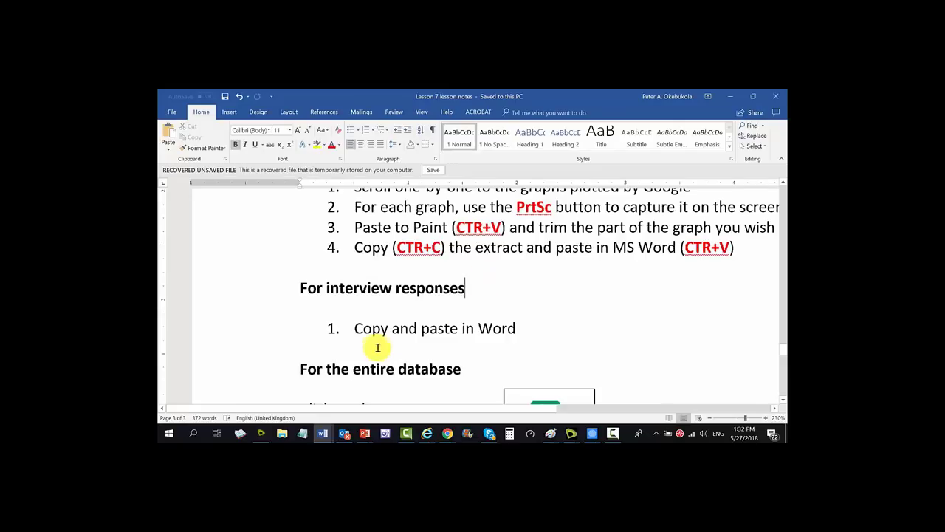
left_click_drag(353, 328, 525, 328)
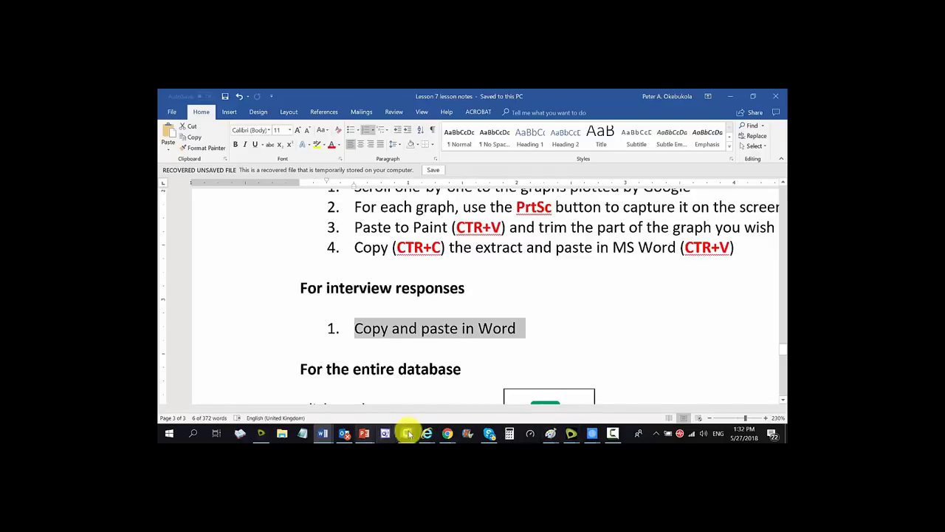
Switch to the Google Forms responses and copy the "Suggestions for improvement" answers from "Need of more than one question" through "no comment"
left_click(446, 434)
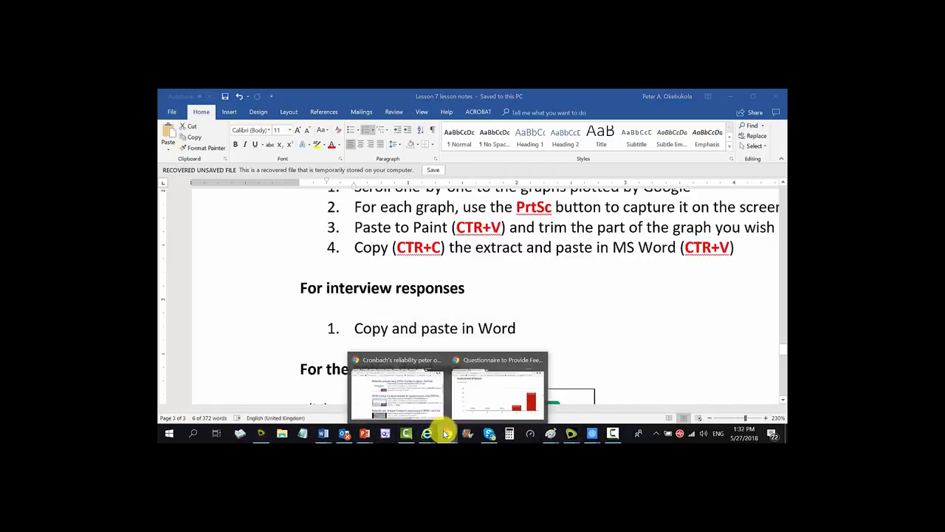
left_click(481, 394)
scroll(436, 347, "down", 5)
scroll(429, 325, "down", 10)
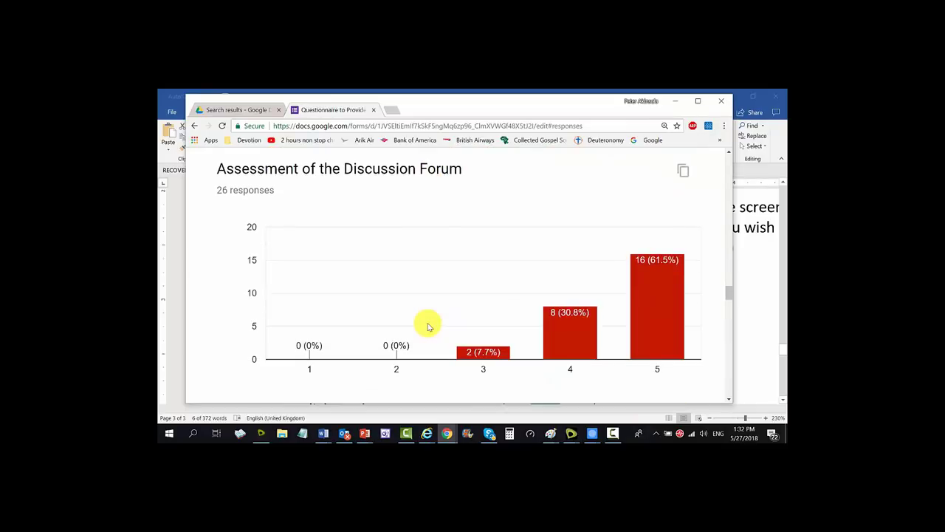
scroll(427, 325, "up", 3)
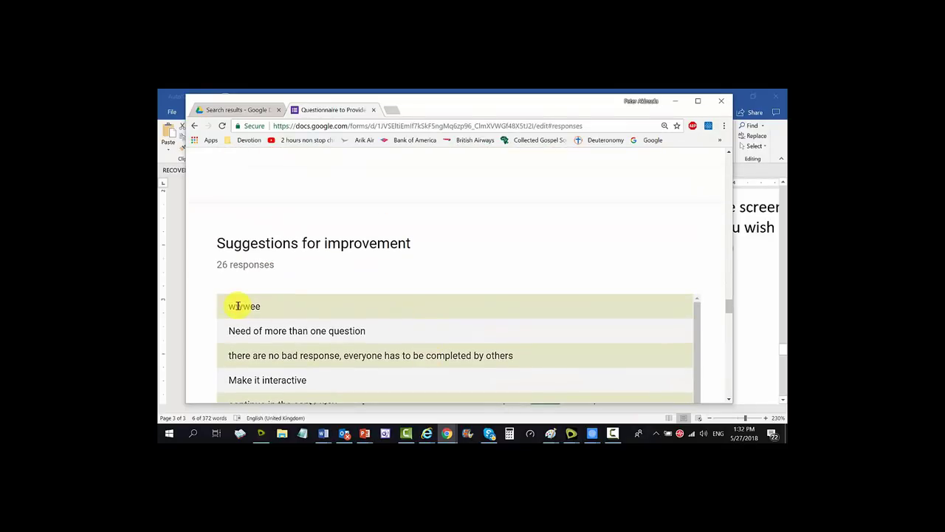
scroll(280, 318, "down", 1)
scroll(239, 318, "up", 1)
left_click_drag(243, 338, 289, 224)
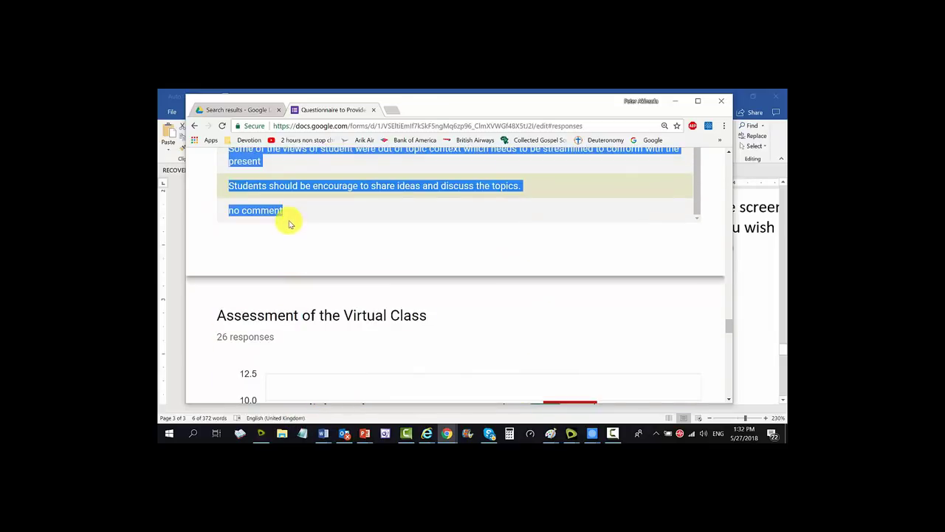
right_click(288, 186)
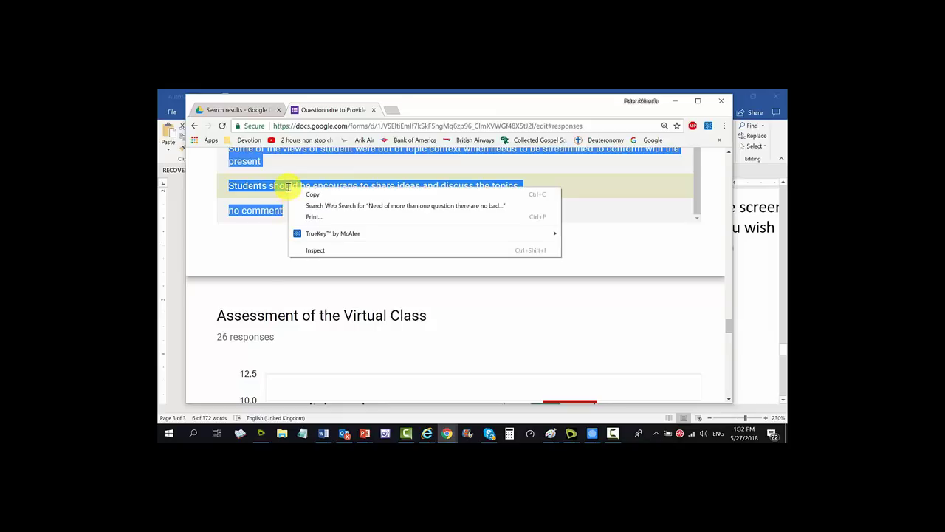
left_click(310, 195)
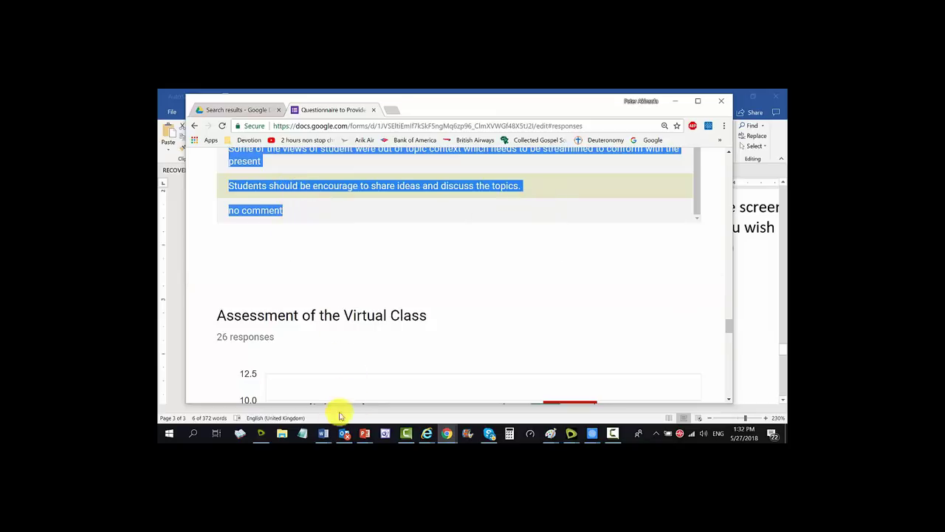
Switch to Document3 in Word and paste the copied suggestions below the bar chart, keeping the source formatting
left_click(323, 434)
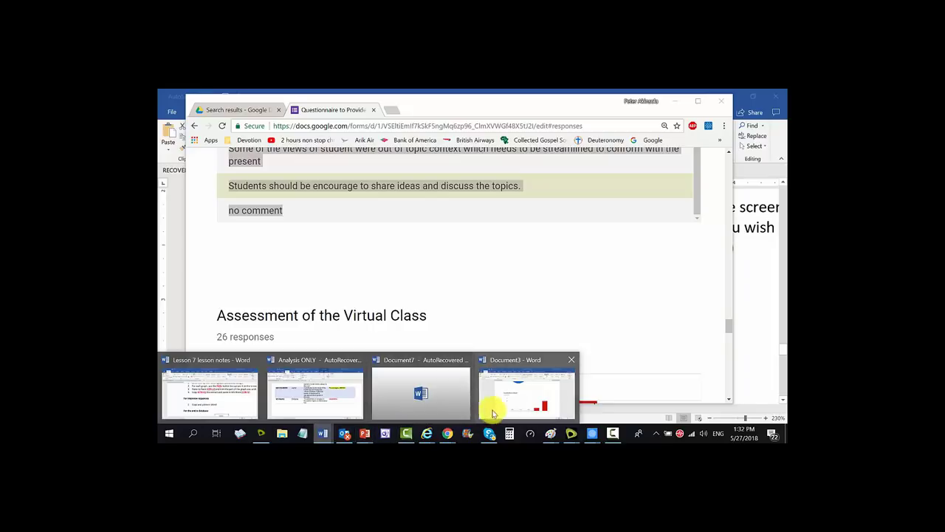
left_click(526, 391)
scroll(355, 354, "down", 3)
left_click(343, 339)
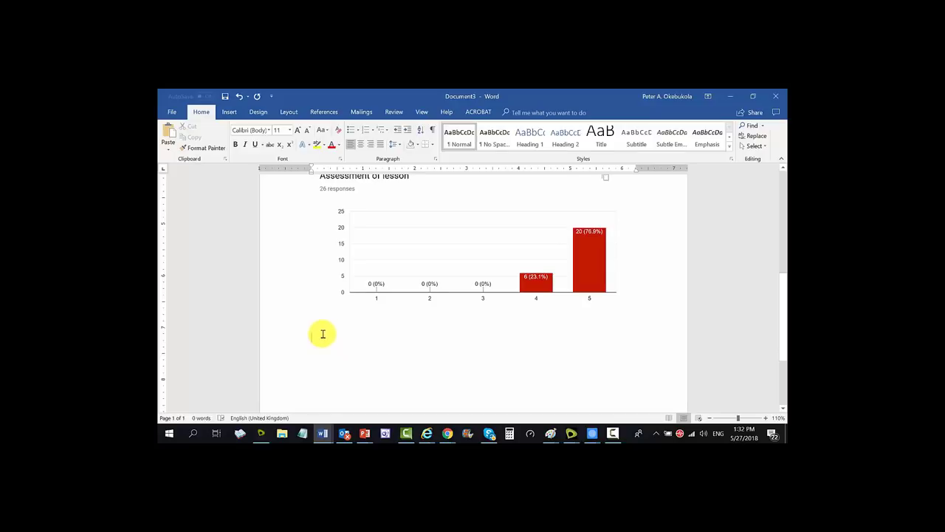
right_click(316, 338)
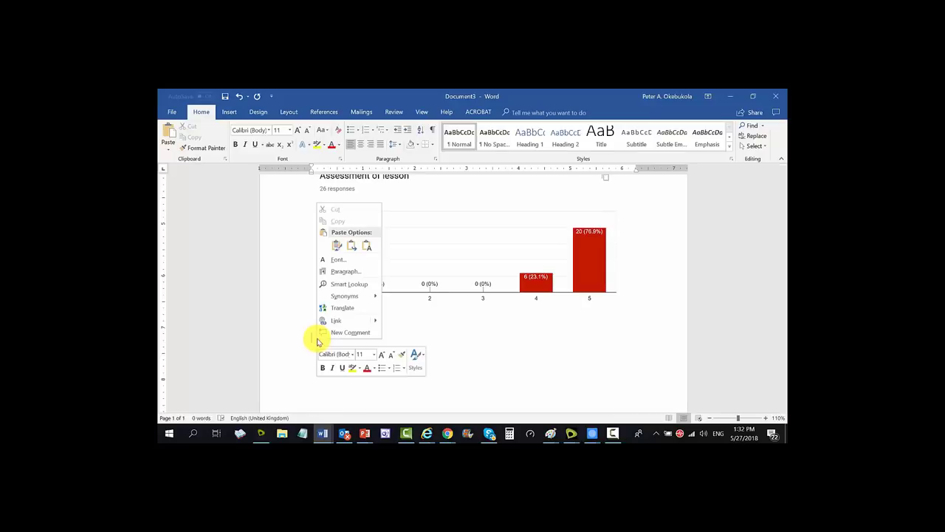
left_click(331, 242)
Examine the pasted suggestions at an enlarged view, including the comments on long student contributions and the enriching forum topic
scroll(370, 285, "up", 10)
scroll(370, 285, "down", 3)
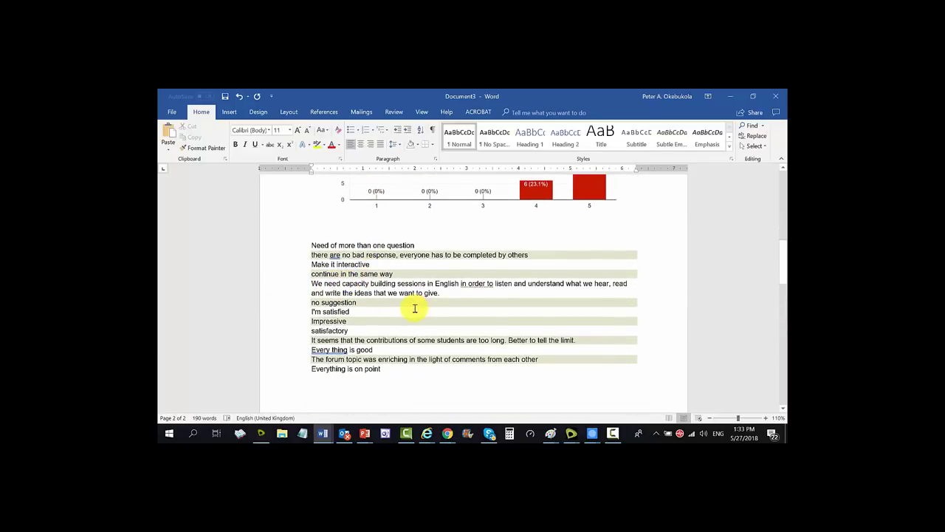
left_click(766, 418)
left_click(766, 418)
left_click(766, 418)
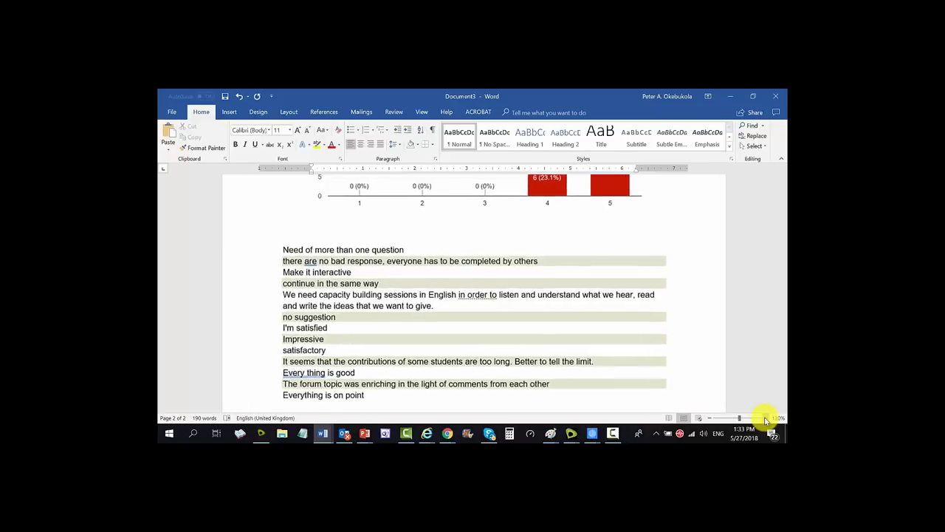
left_click(766, 418)
left_click(765, 419)
left_click(766, 418)
scroll(487, 338, "down", 2)
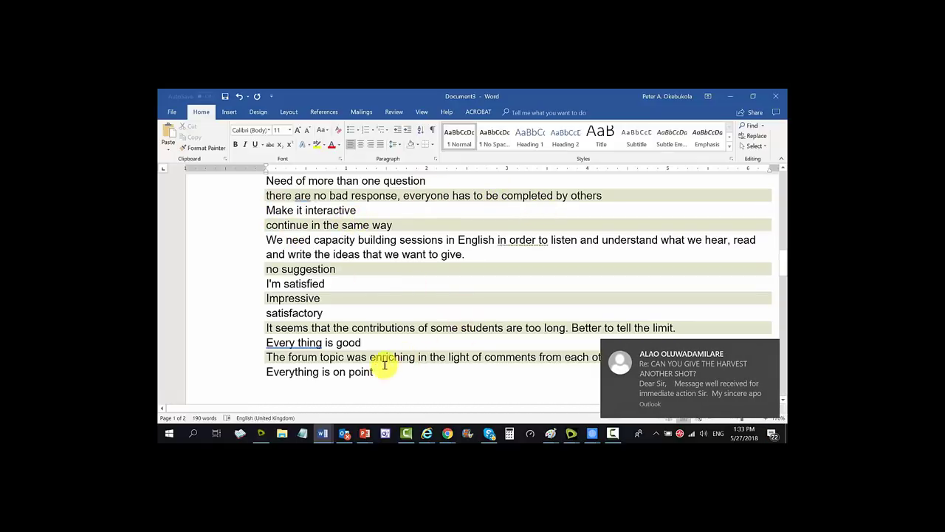
left_click(768, 349)
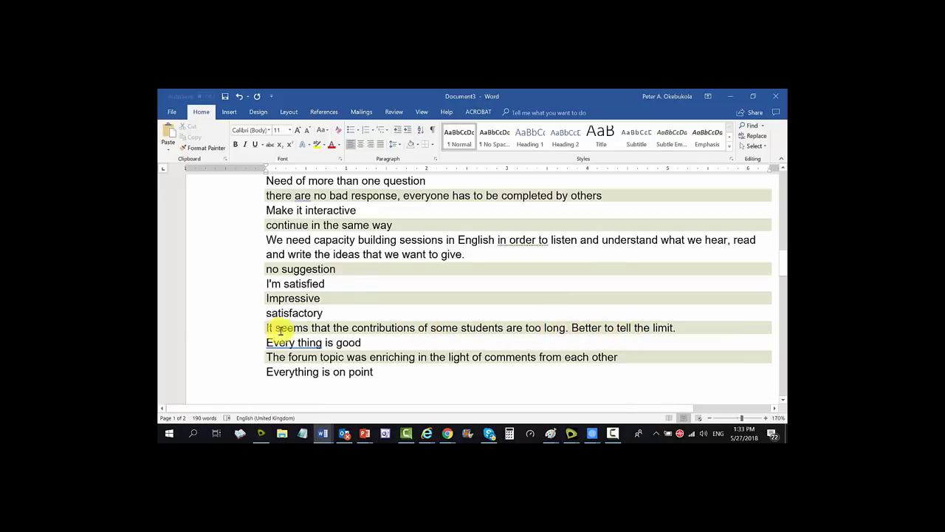
left_click(226, 330)
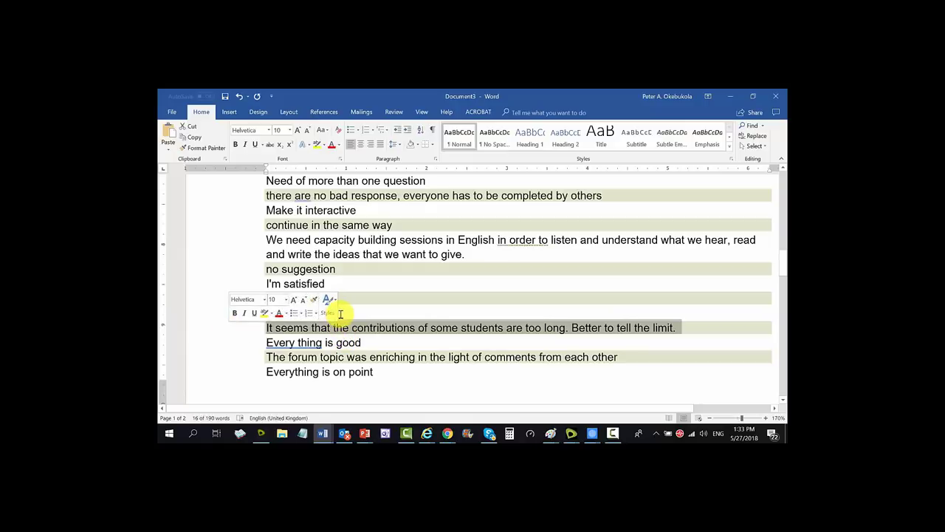
left_click(228, 362)
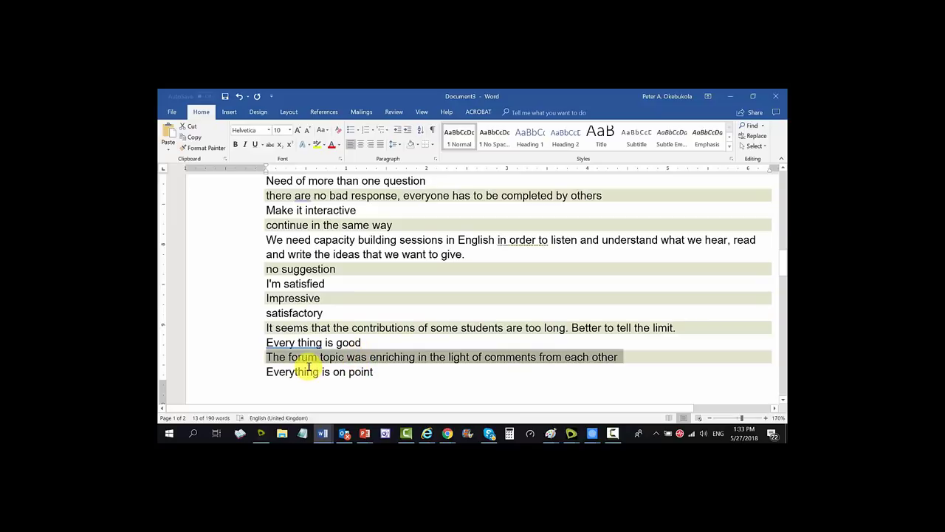
scroll(311, 358, "down", 8)
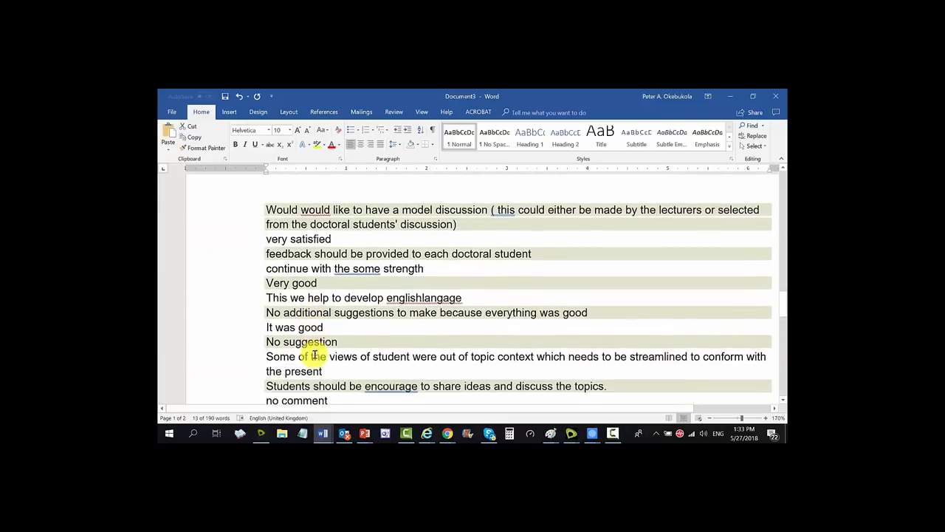
scroll(314, 351, "up", 8)
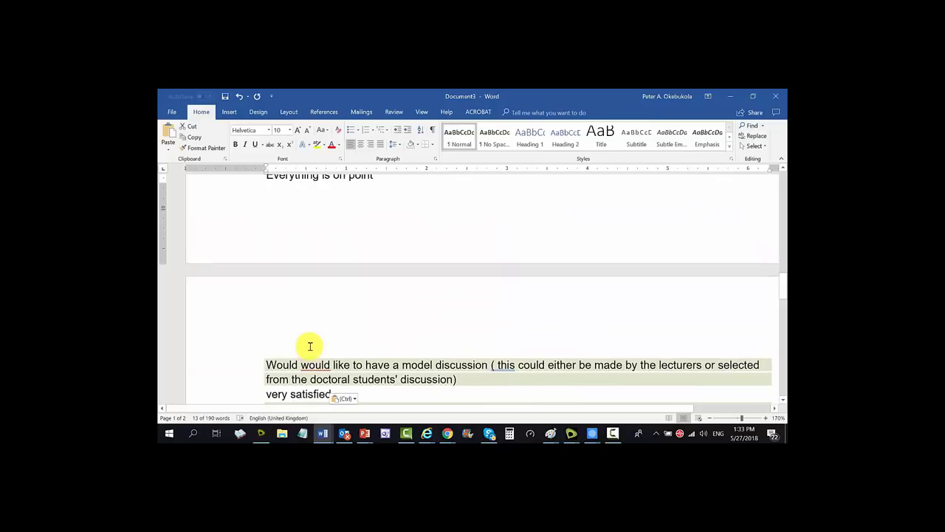
scroll(308, 346, "up", 1)
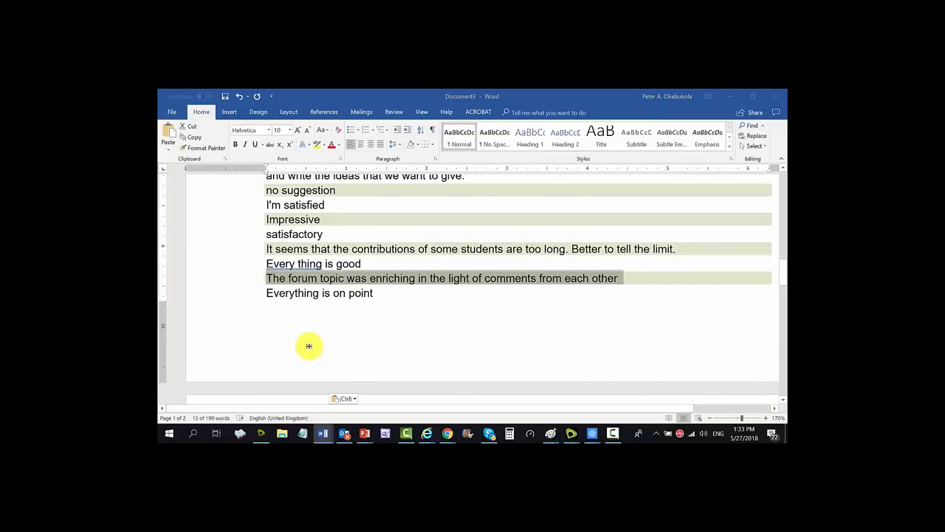
Switch to the lesson notes and review the "For the entire database" instructions on creating and saving the Excel file
key("alt+Tab")
key("alt+Tab")
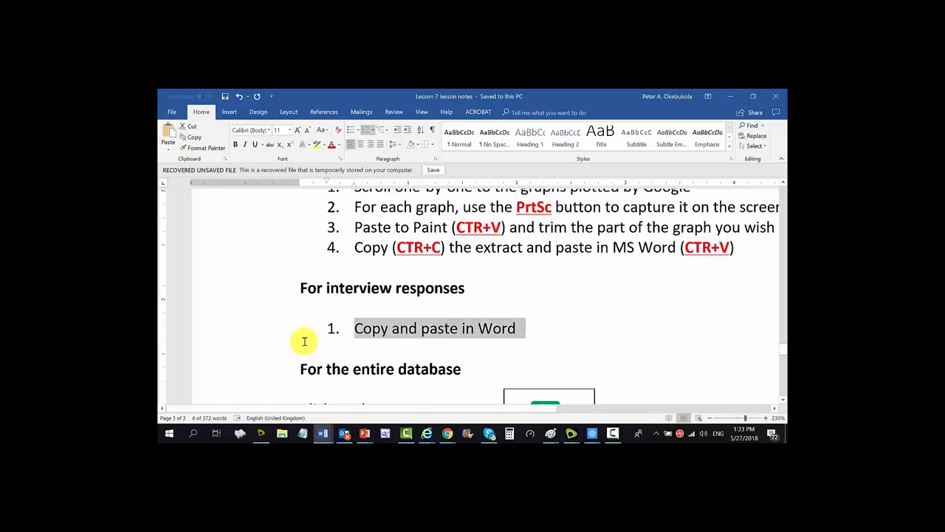
scroll(303, 309, "down", 4)
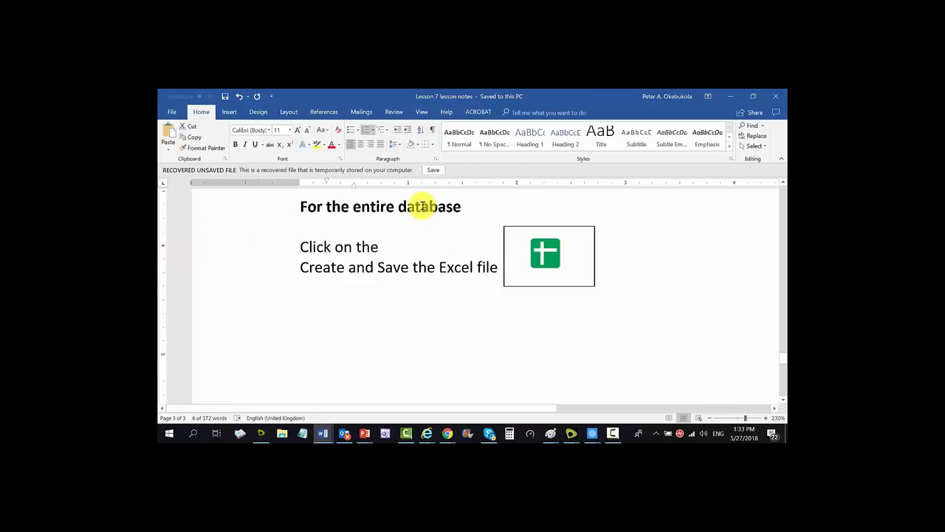
left_click(344, 246)
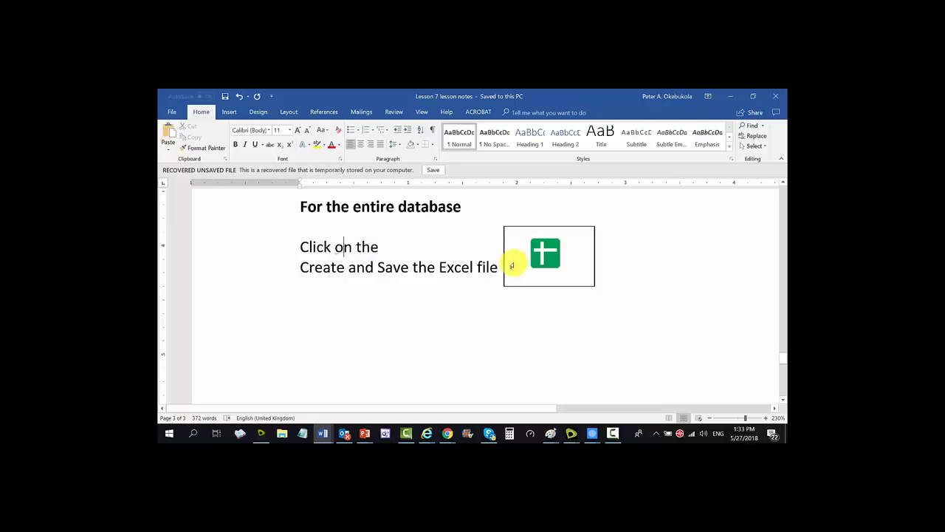
left_click(544, 260)
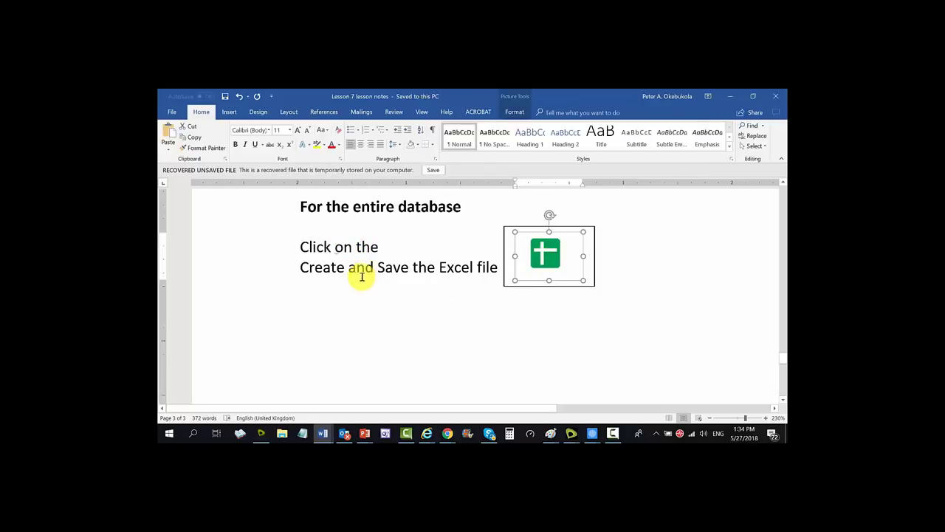
left_click(459, 269)
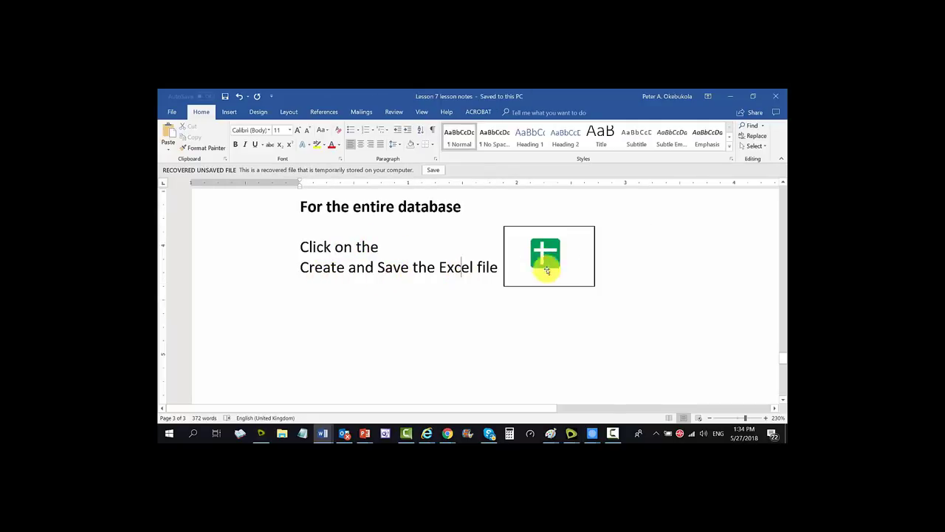
Switch to the Google Forms questionnaire responses and locate the option for viewing them in Sheets above the response summary
left_click(448, 433)
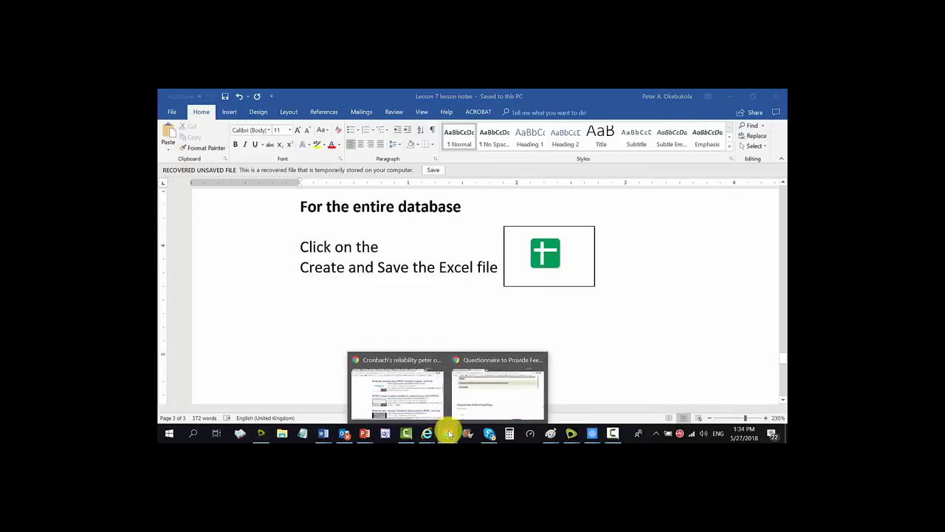
left_click(507, 413)
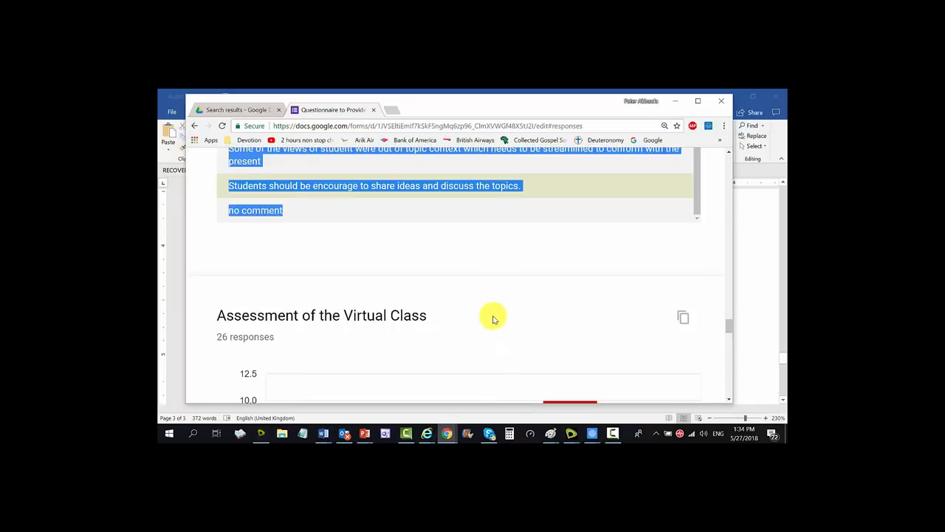
scroll(494, 319, "up", 10)
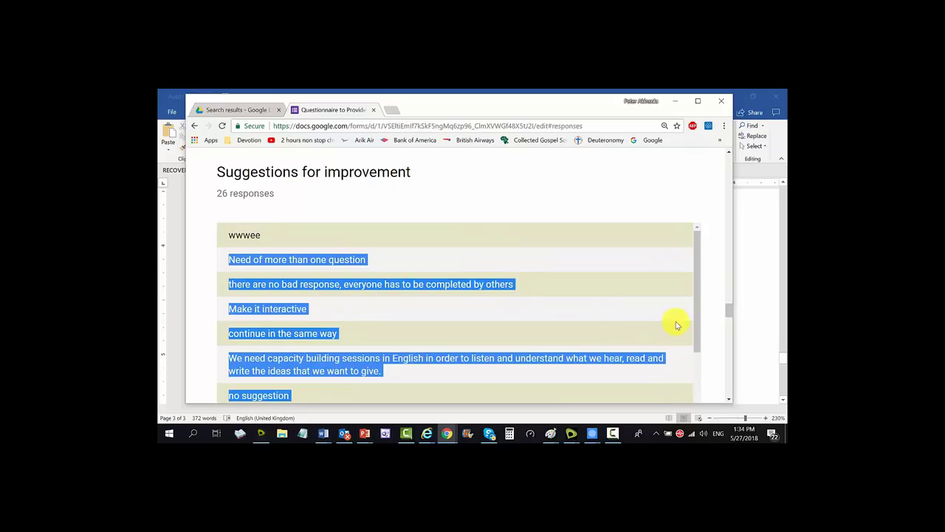
left_click_drag(730, 313, 729, 152)
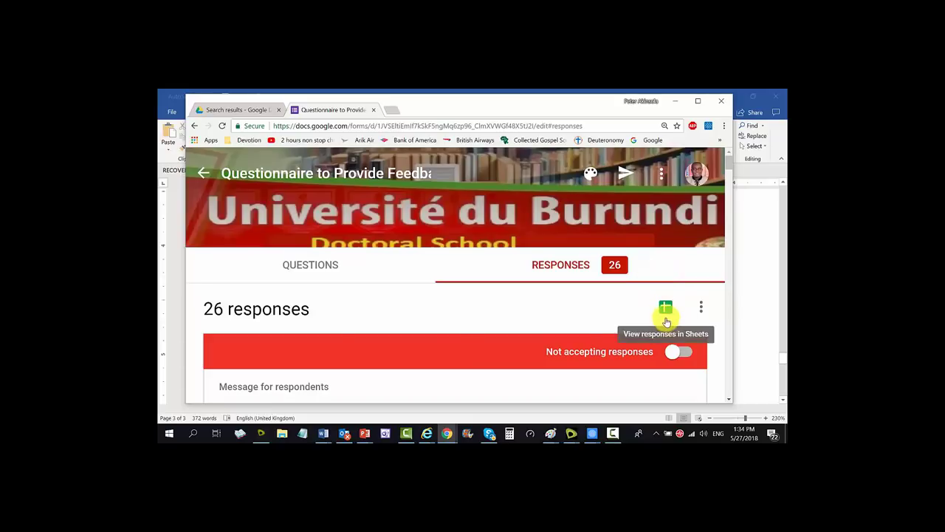
Switch to the lesson notes and move the boxed Sheets icon slightly up and to the right, beside the "Click on the" line
key("alt+Tab")
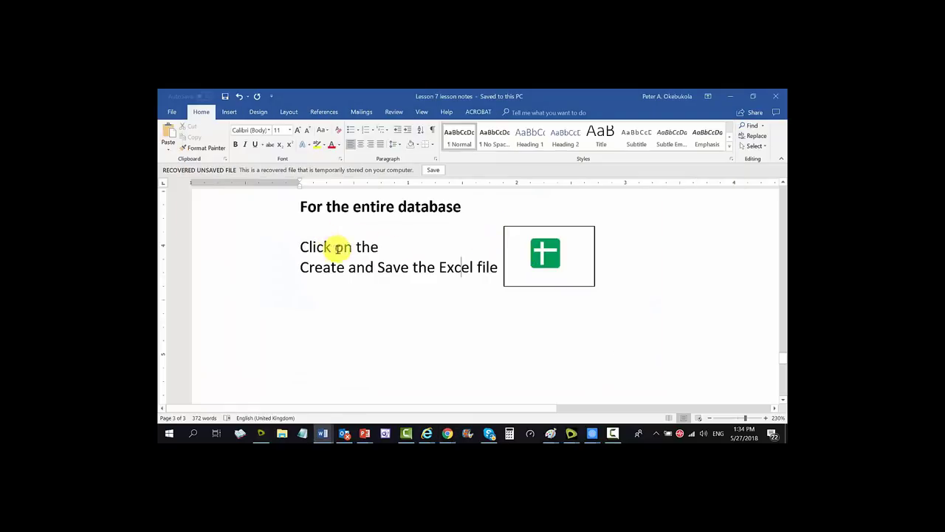
mouse_move(548, 288)
left_mouse_down()
mouse_move(527, 266)
mouse_move(572, 268)
mouse_move(561, 267)
left_mouse_up()
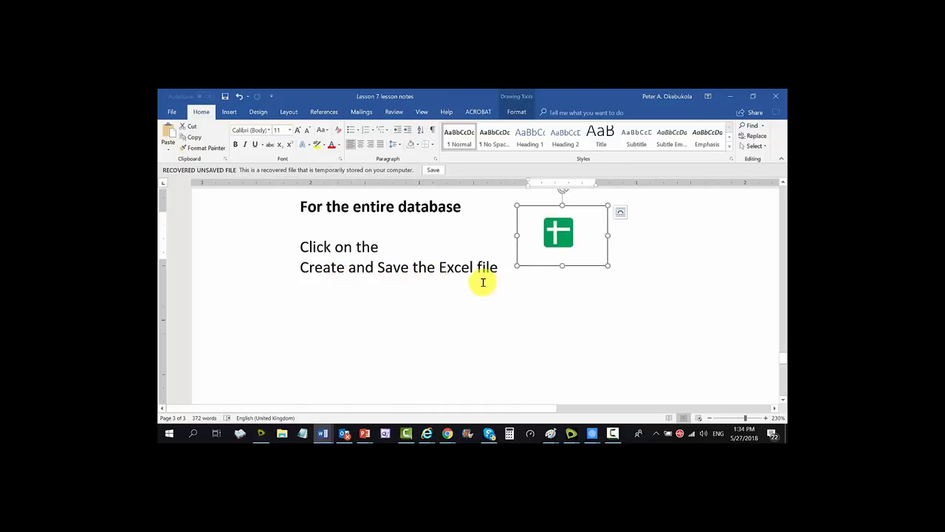
Return to the Google Forms responses, open them in Google Sheets and look through the response rows
key("alt+Tab")
key("alt+Tab")
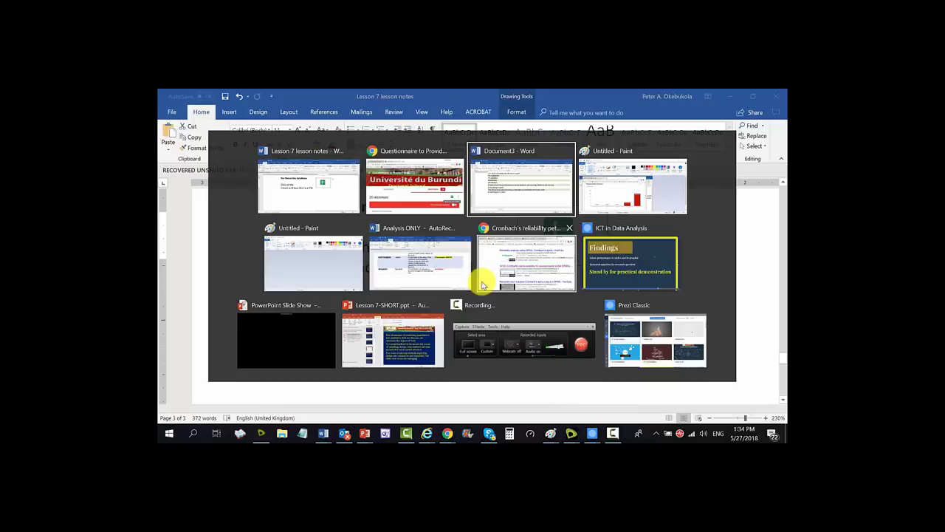
left_click(390, 207)
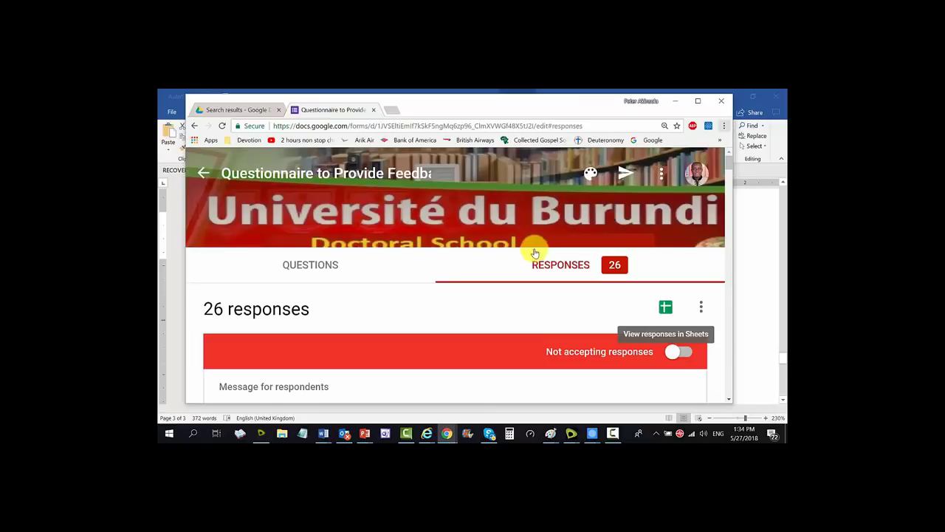
left_click(664, 307)
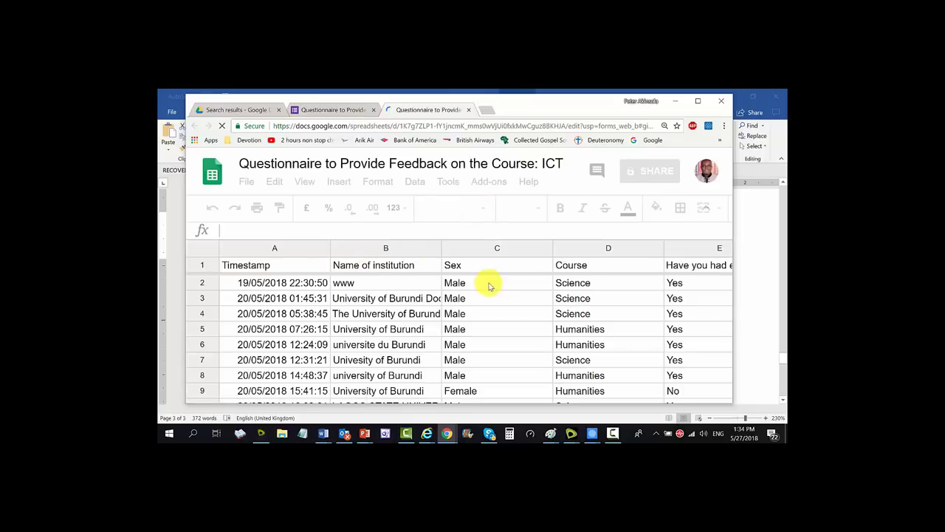
scroll(496, 277, "down", 3)
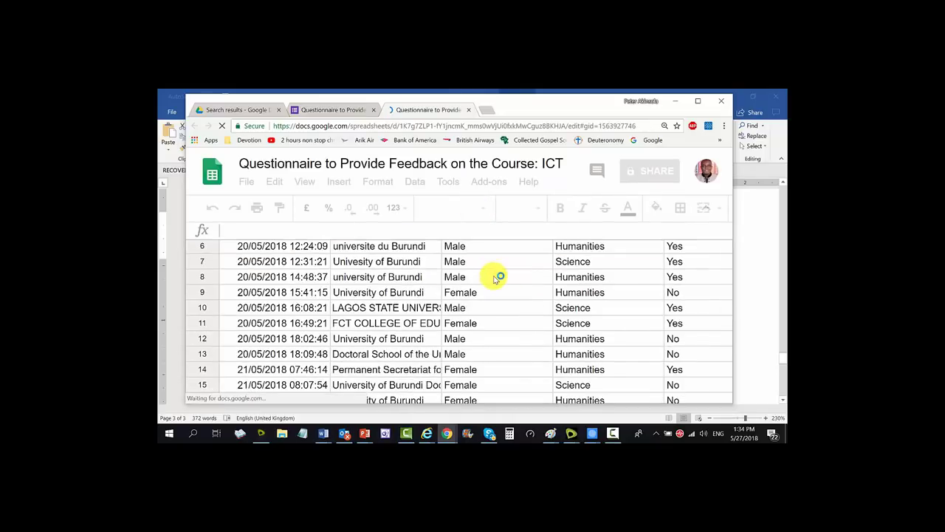
scroll(496, 277, "up", 3)
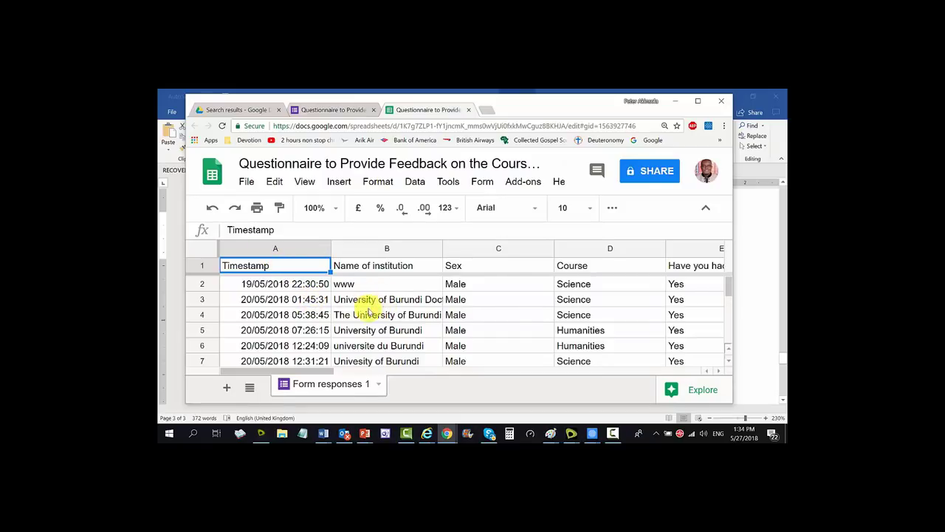
Download the response spreadsheet in Microsoft Excel (.xlsx) format and open it in Excel
left_click(247, 182)
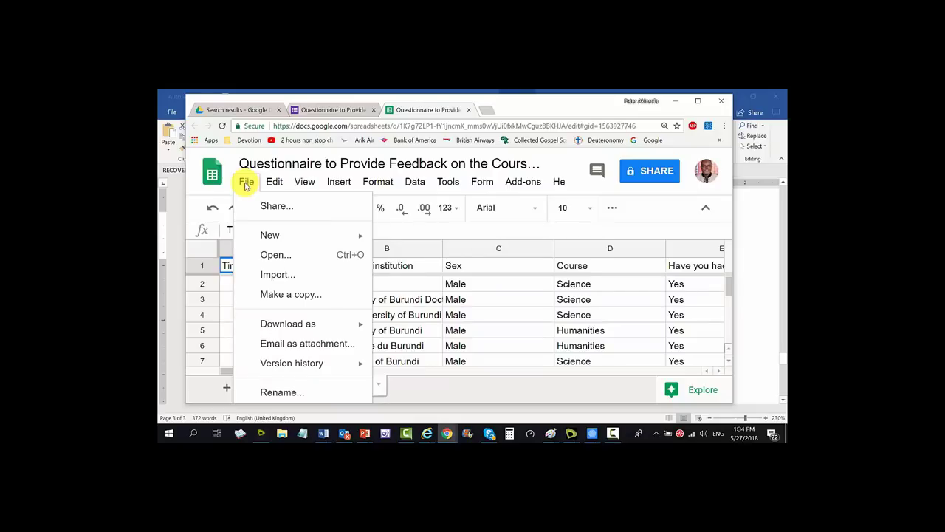
mouse_move(289, 327)
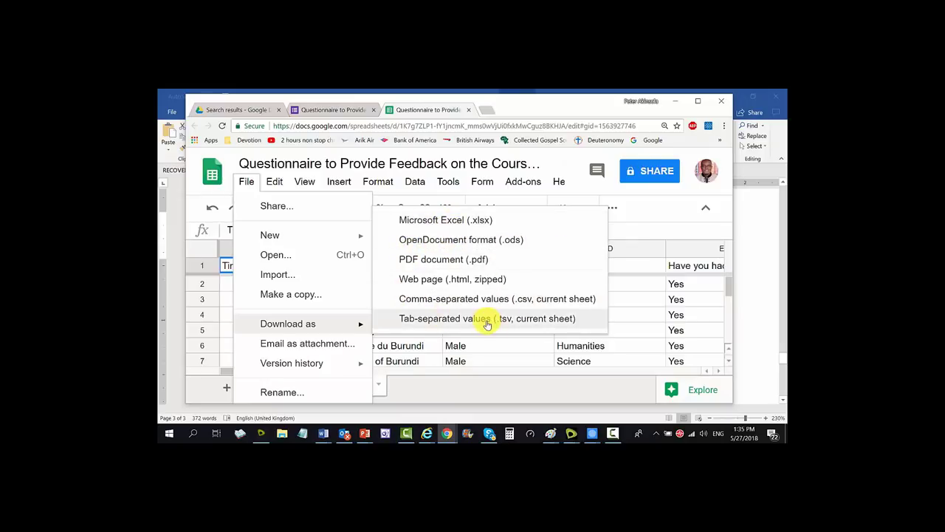
left_click(442, 221)
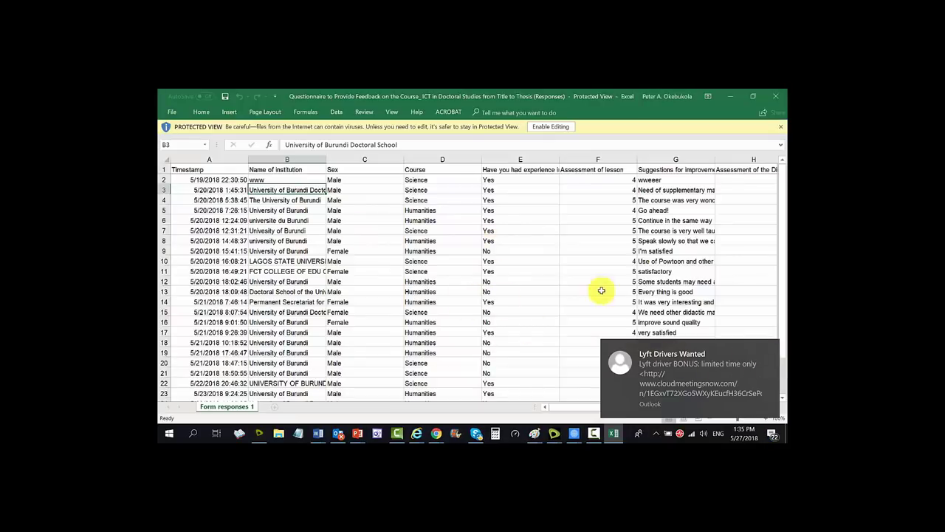
Enable editing in the downloaded responses workbook and look through its rows down to the last response
left_click(566, 130)
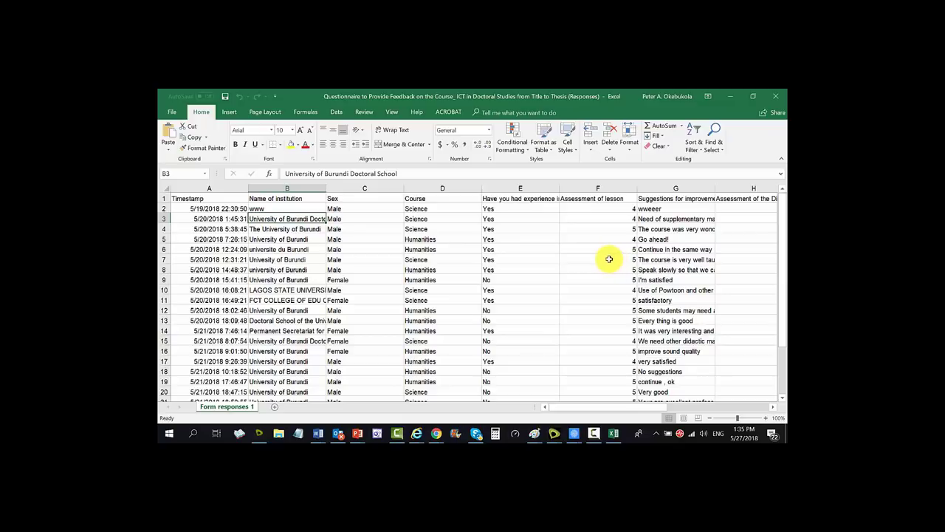
scroll(514, 286, "down", 2)
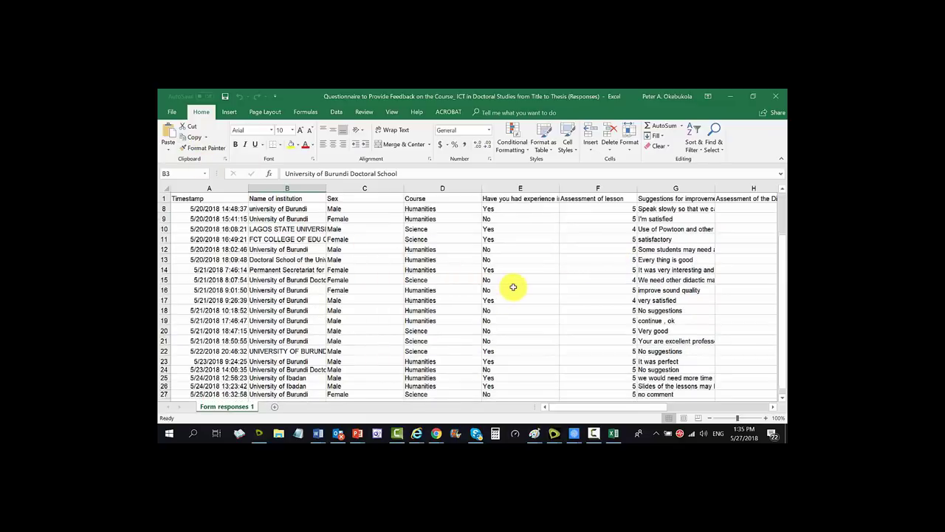
scroll(514, 287, "down", 2)
scroll(512, 286, "up", 4)
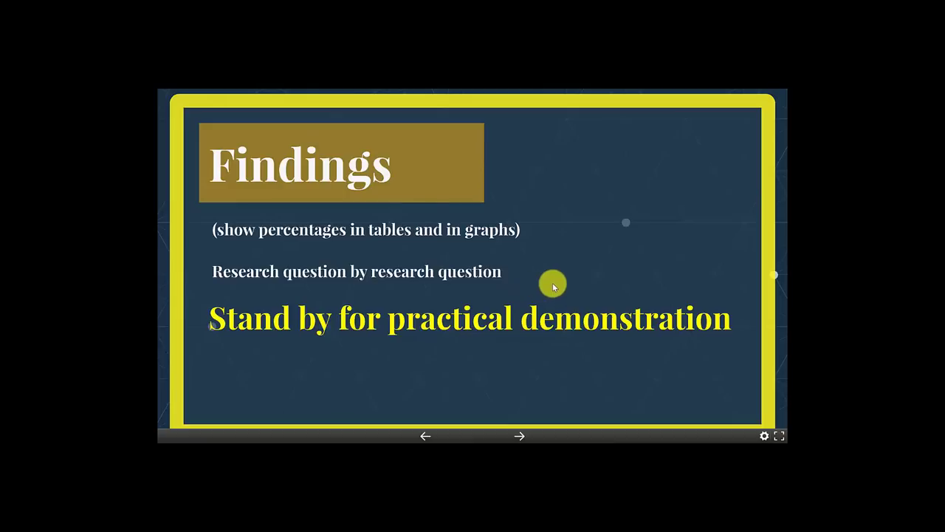
In the ICT in Data Analysis presentation, go back from the Findings slide to the Research Question slide
key("Left")
key("Left")
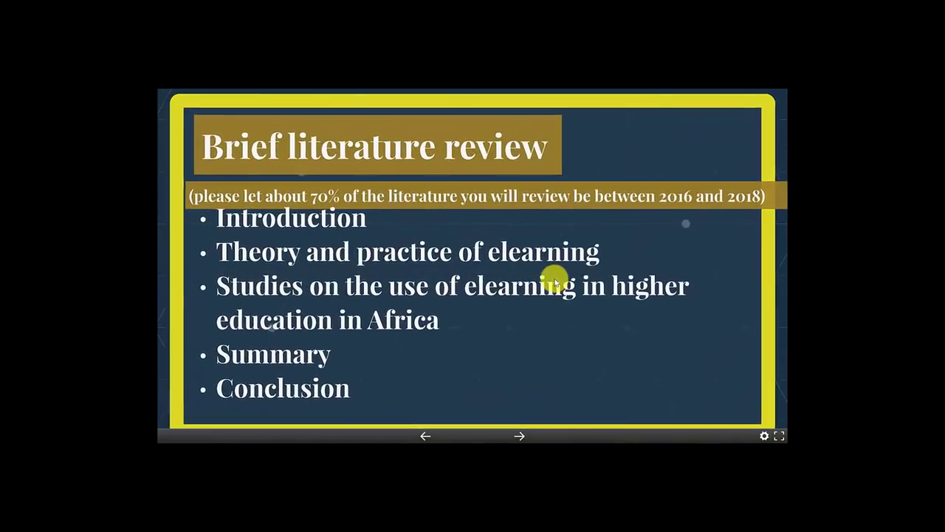
key("Left")
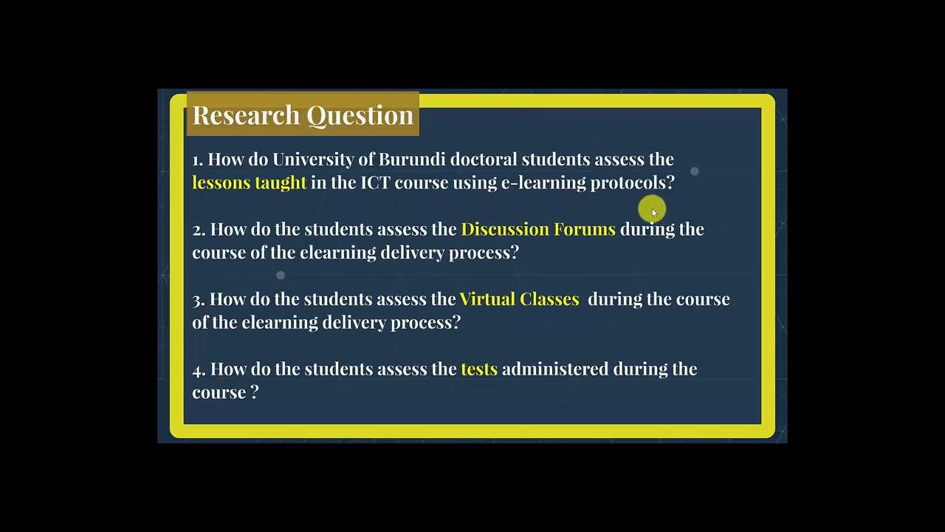
Switch to Document3 in Word and review the Sex pie chart, the "Assessment of lesson" bar chart and the suggestions below it
key("alt+Tab")
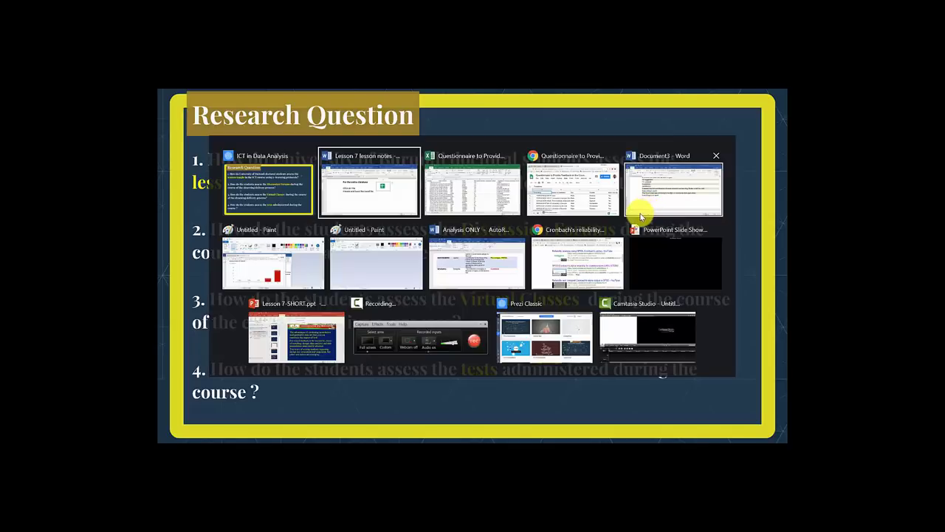
left_click(640, 207)
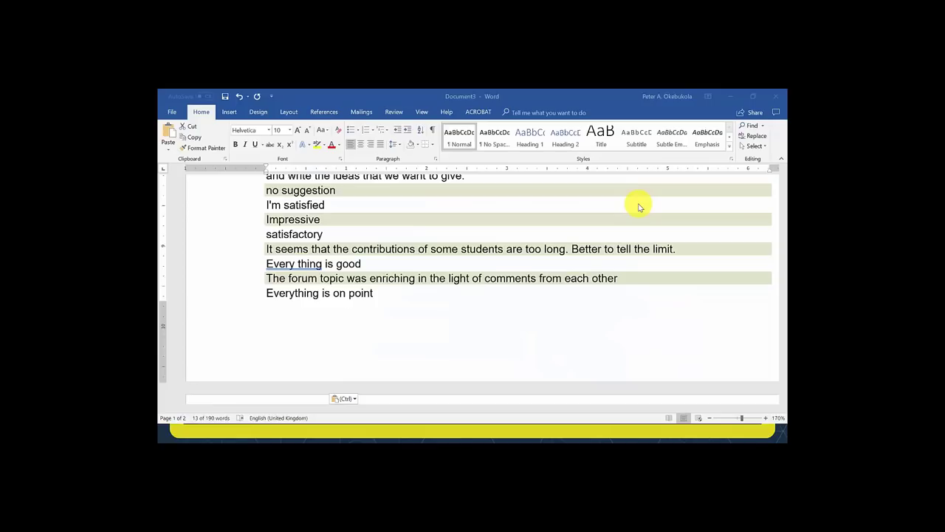
left_click(583, 222)
scroll(576, 221, "up", 10)
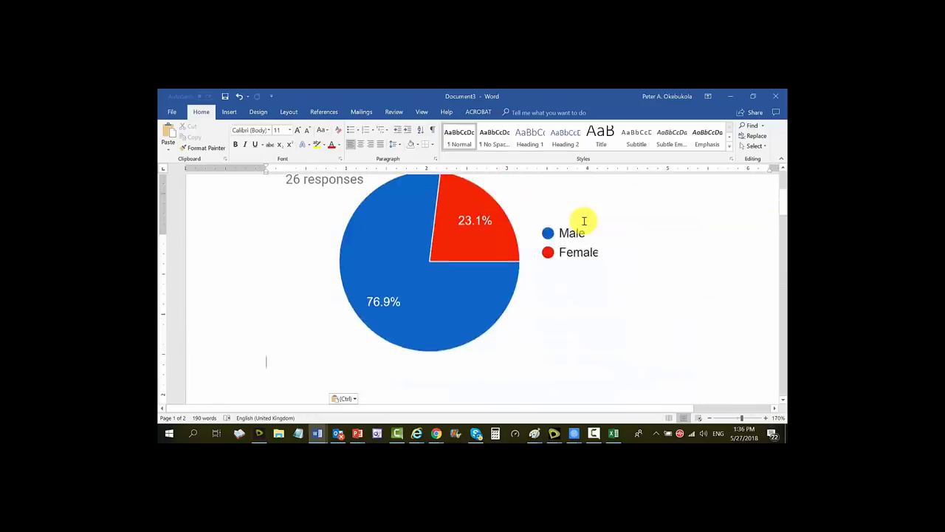
scroll(528, 232, "down", 3)
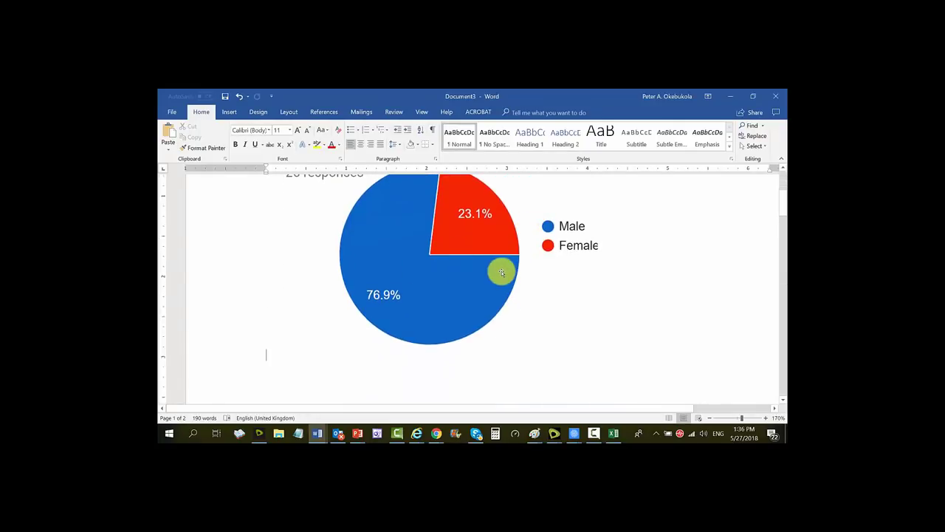
scroll(501, 272, "up", 1)
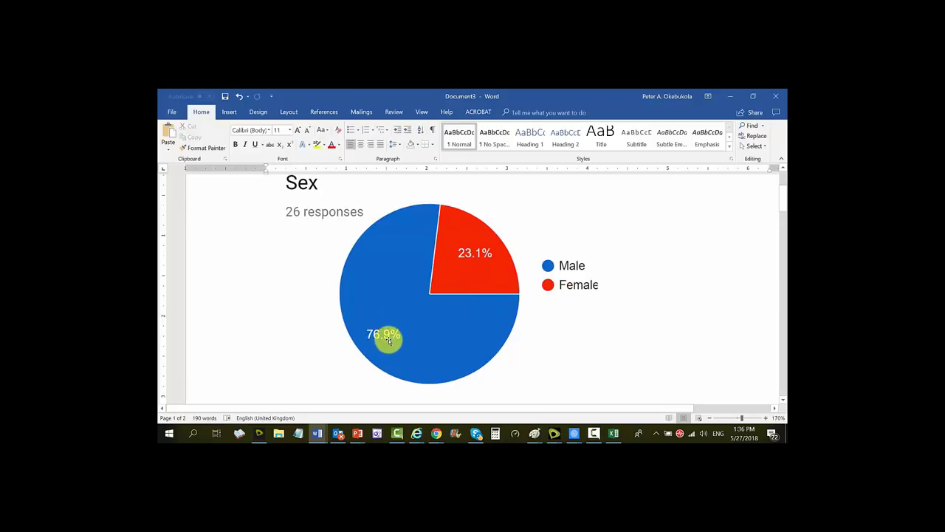
scroll(397, 323, "down", 5)
scroll(399, 317, "down", 3)
scroll(409, 306, "up", 3)
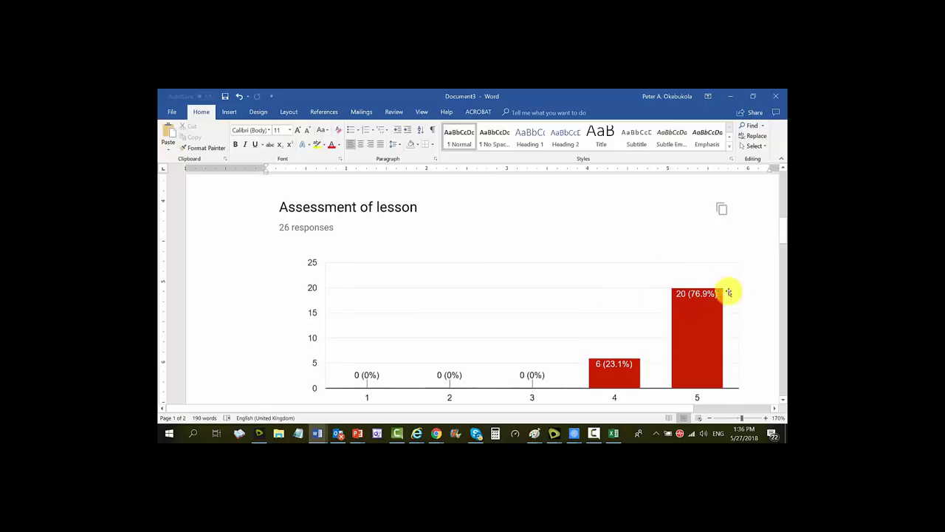
scroll(671, 292, "down", 2)
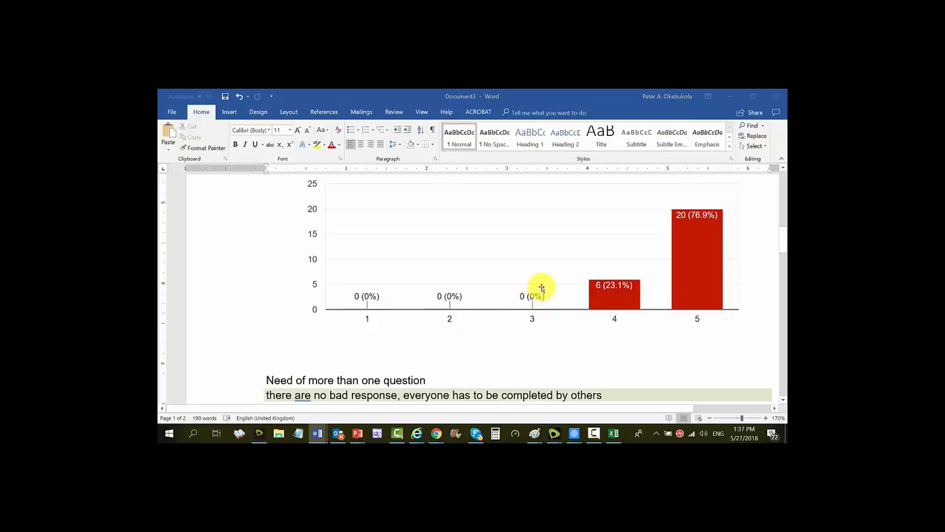
Return to the presentation and advance from the Research Question slide to the Findings slide
key("alt+Tab")
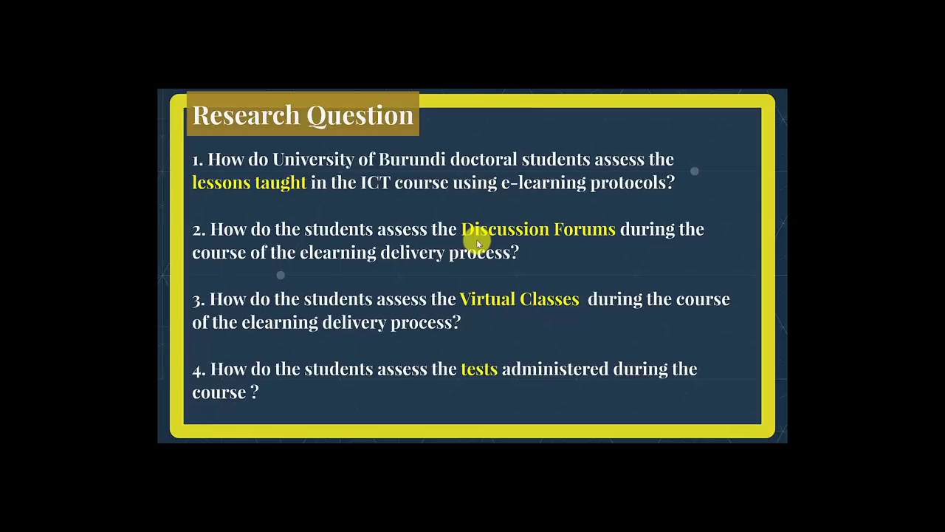
key("Right")
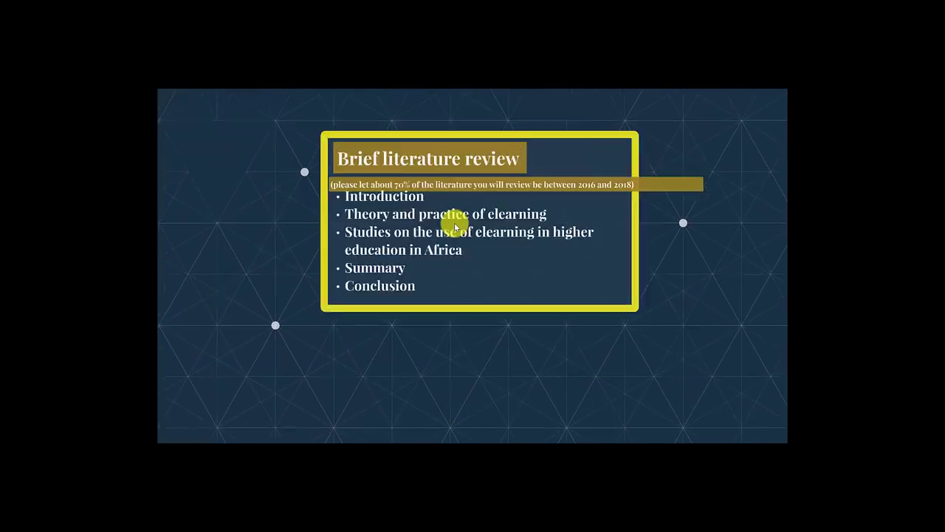
key("Right")
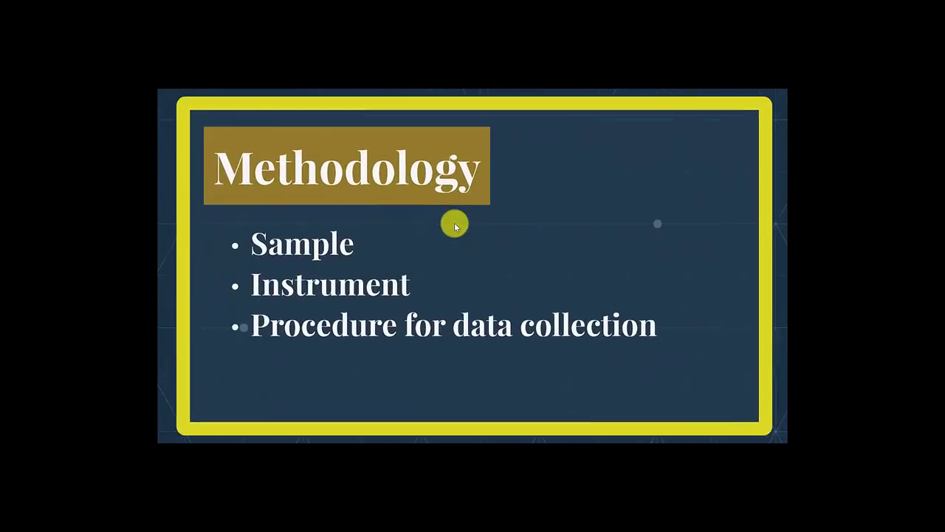
key("Right")
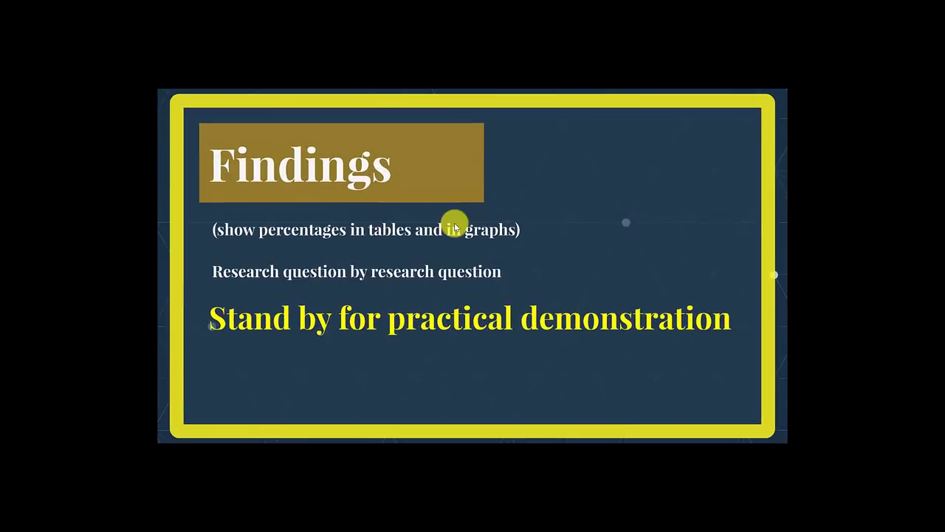